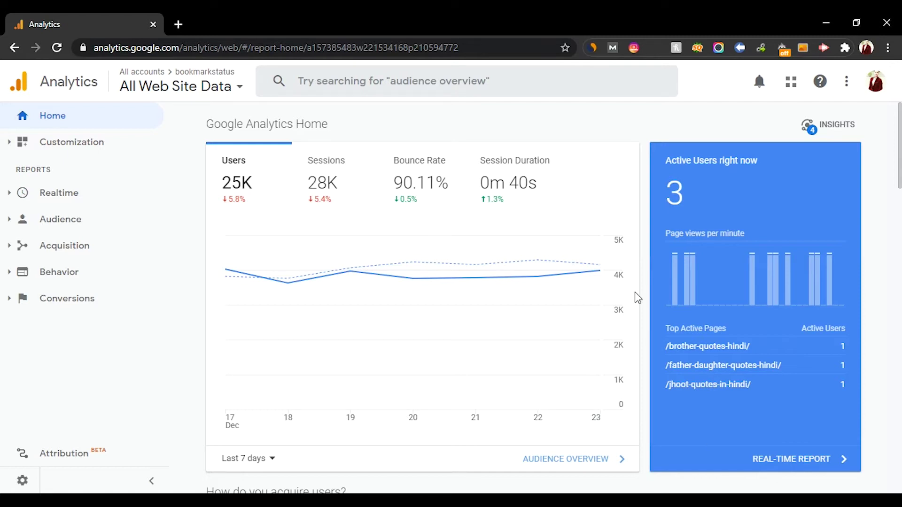
- Open the Source/Medium report for all acquisition traffic and drill into the google / organic source
{"action": "left_click", "coordinate": [75, 246]}
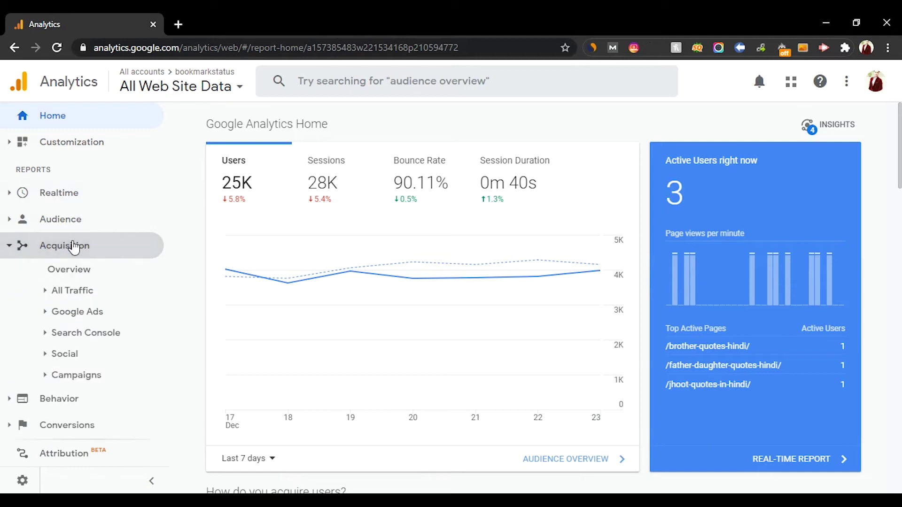
{"action": "left_click", "coordinate": [66, 301]}
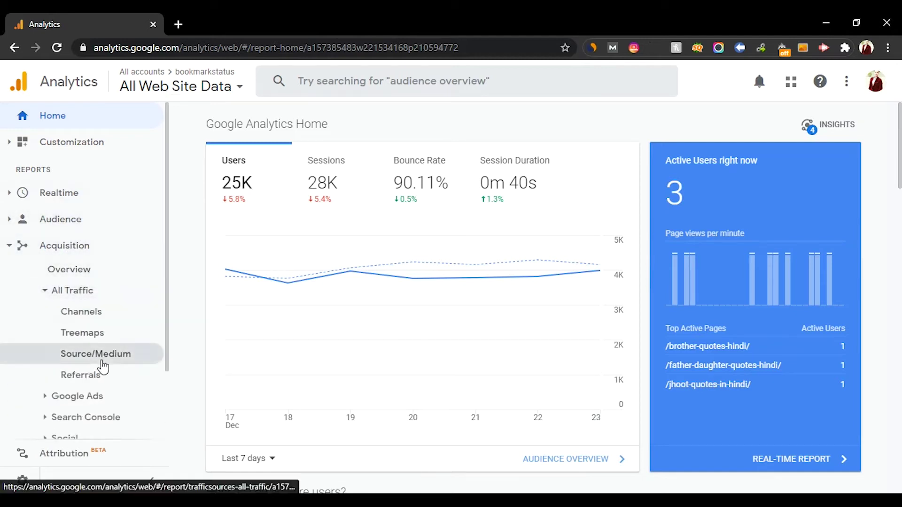
{"action": "left_click", "coordinate": [100, 361]}
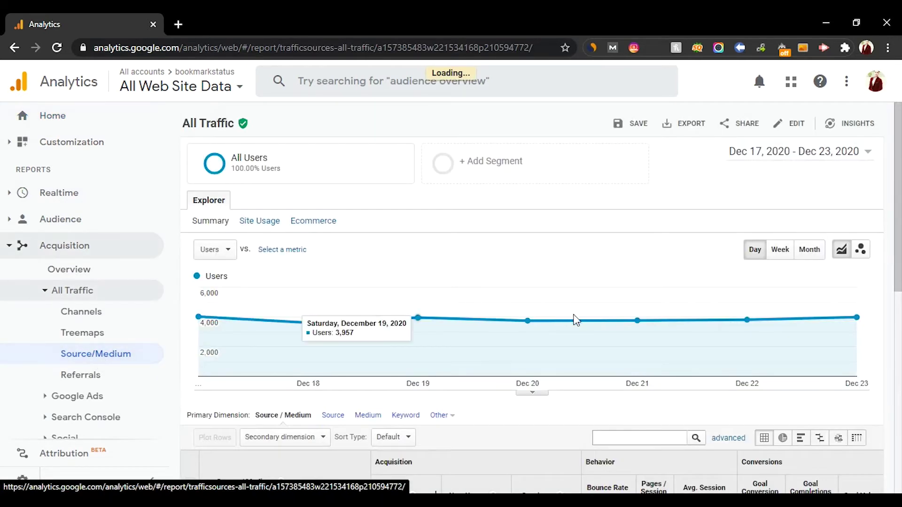
{"action": "scroll", "coordinate": [570, 329], "scroll_direction": "down", "scroll_amount": 4}
{"action": "scroll", "coordinate": [569, 337], "scroll_direction": "down", "scroll_amount": 3}
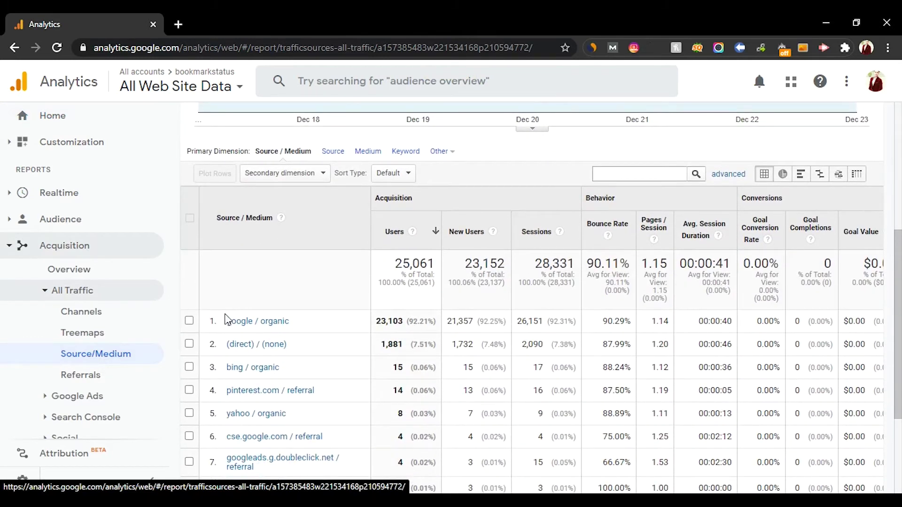
{"action": "left_click", "coordinate": [273, 329]}
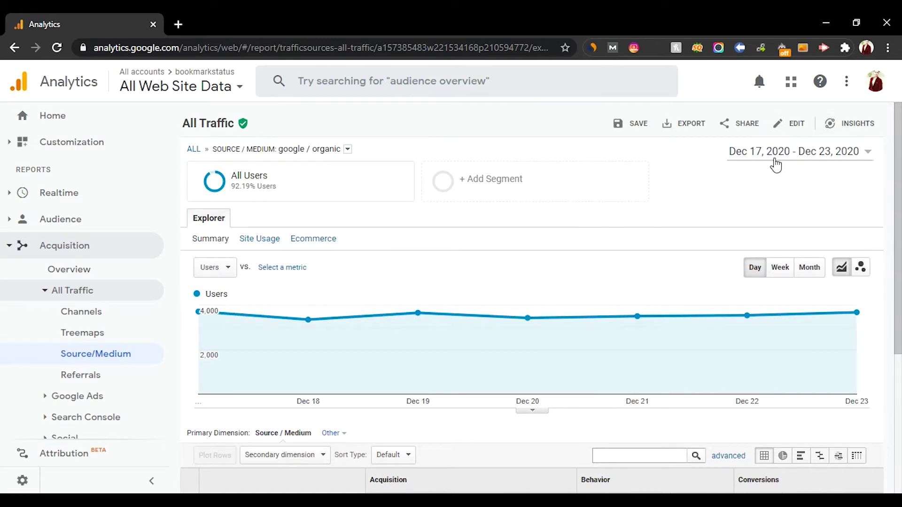
- Restrict the google / organic report to the single day Dec 23, 2020
{"action": "left_click", "coordinate": [866, 151]}
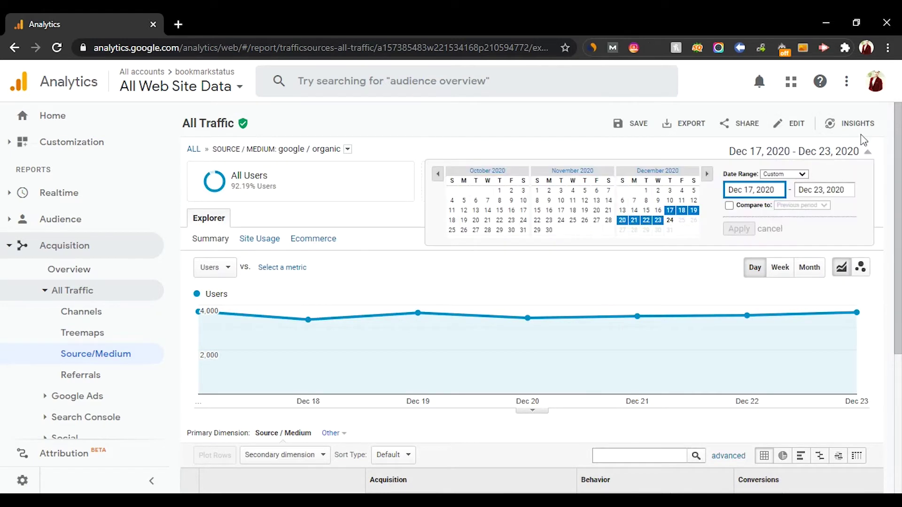
{"action": "left_click", "coordinate": [659, 221]}
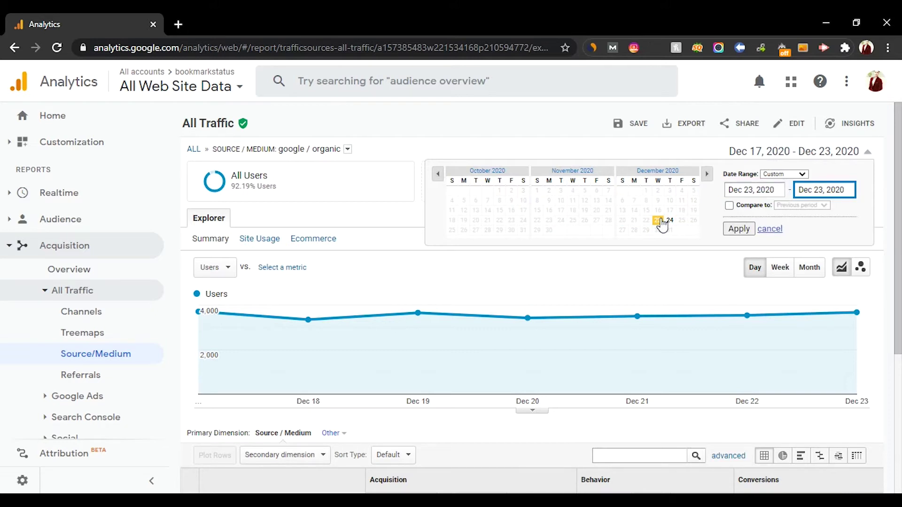
{"action": "left_click", "coordinate": [737, 229]}
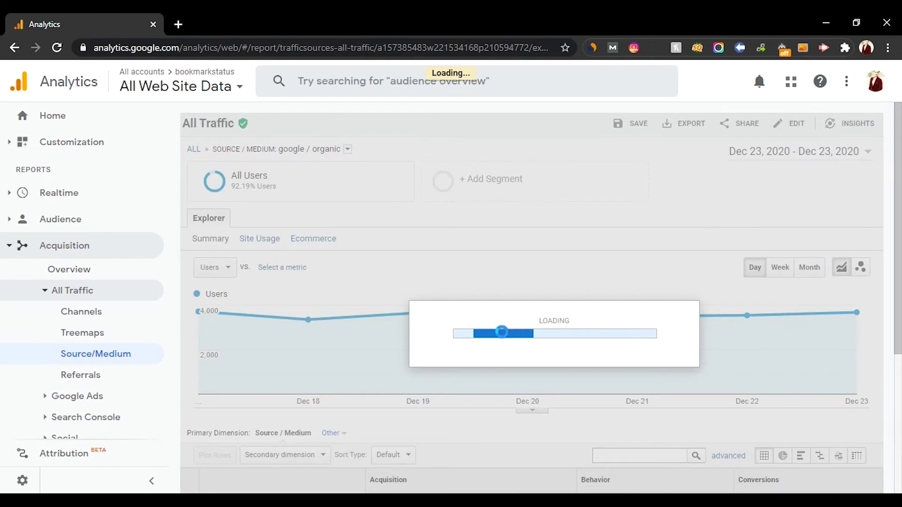
{"action": "scroll", "coordinate": [504, 339], "scroll_direction": "down", "scroll_amount": 5}
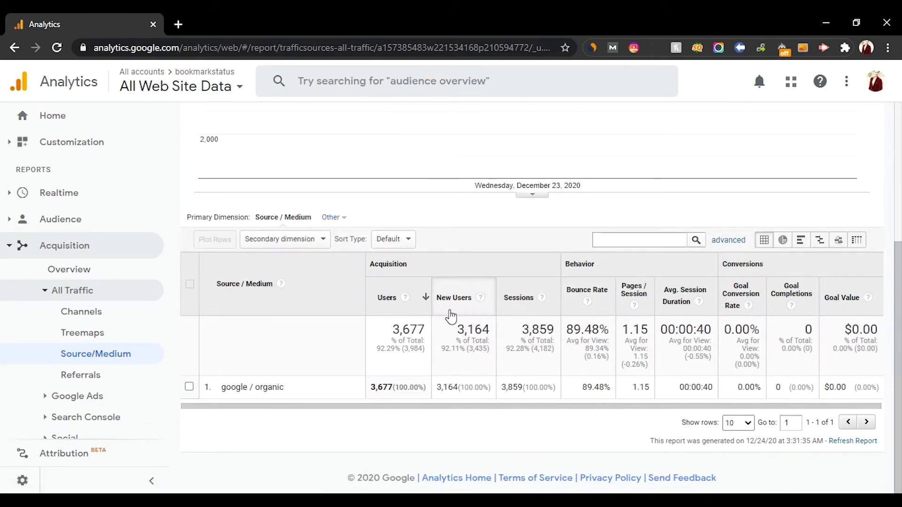
- Change the primary dimension of the google / organic table to Landing Page
{"action": "left_click", "coordinate": [332, 218]}
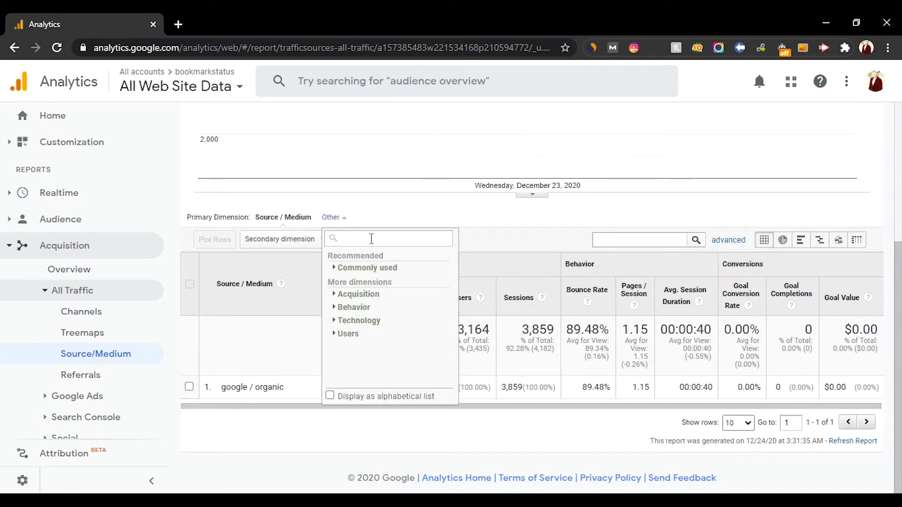
{"action": "type", "text": "la"}
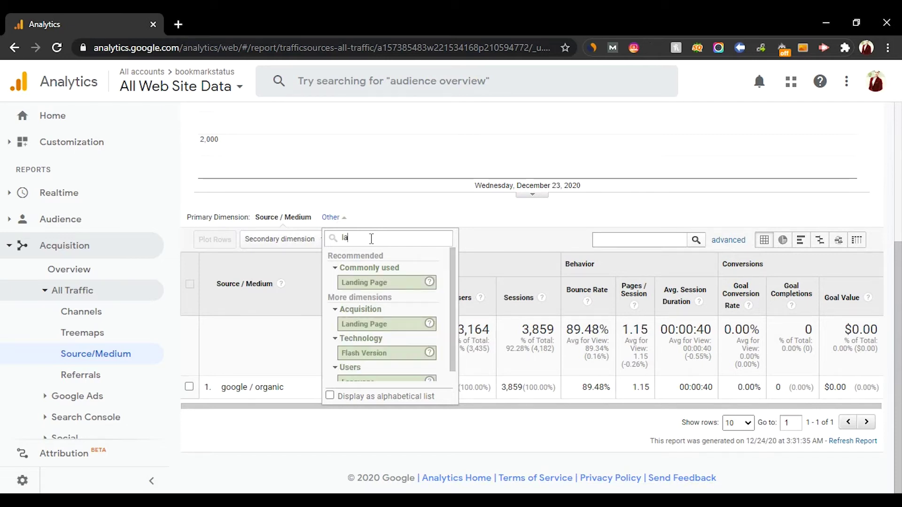
{"action": "left_click", "coordinate": [378, 284]}
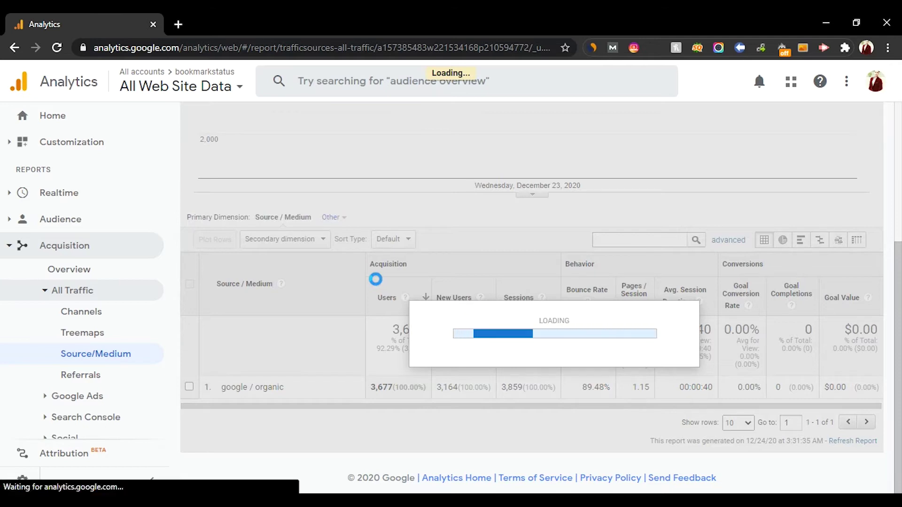
{"action": "scroll", "coordinate": [376, 282], "scroll_direction": "down", "scroll_amount": 3}
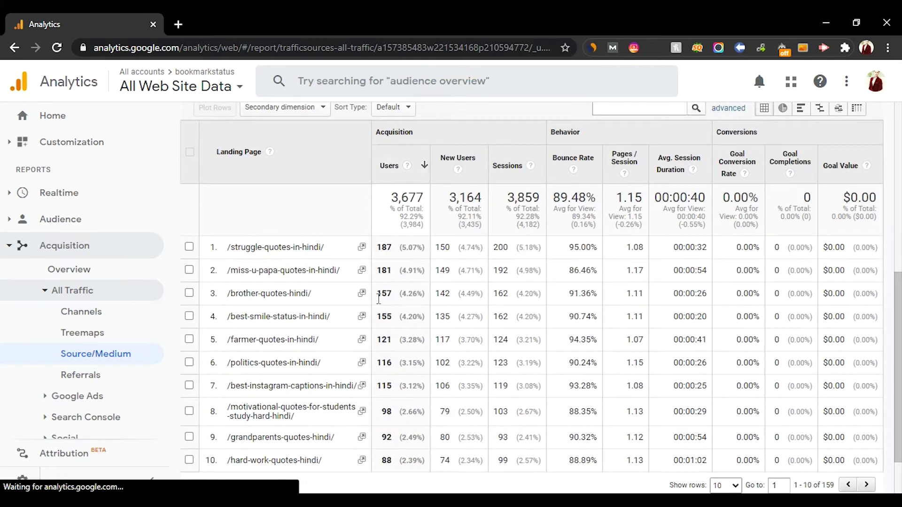
{"action": "scroll", "coordinate": [377, 300], "scroll_direction": "up", "scroll_amount": 1}
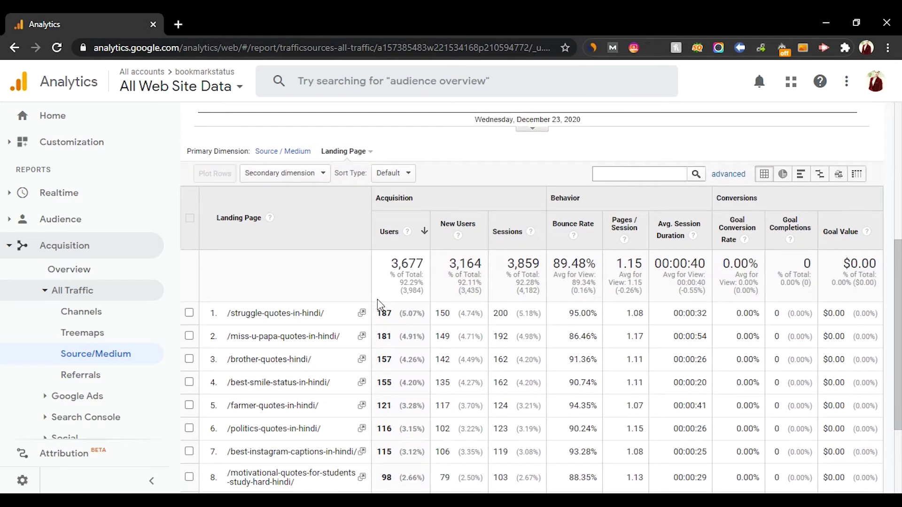
{"action": "scroll", "coordinate": [377, 299], "scroll_direction": "down", "scroll_amount": 1}
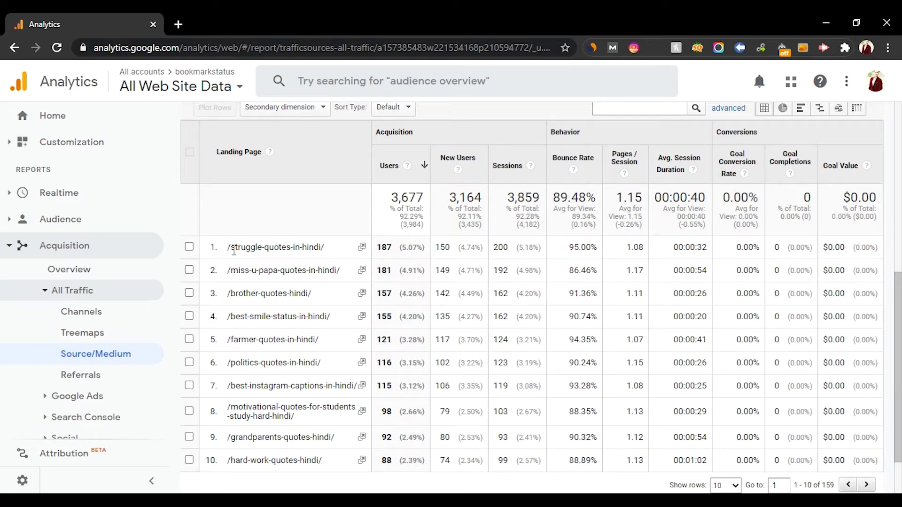
- Expand the landing page table to 100 rows and look through the listed pages
{"action": "left_click_drag", "start_coordinate": [234, 251], "coordinate": [325, 249]}
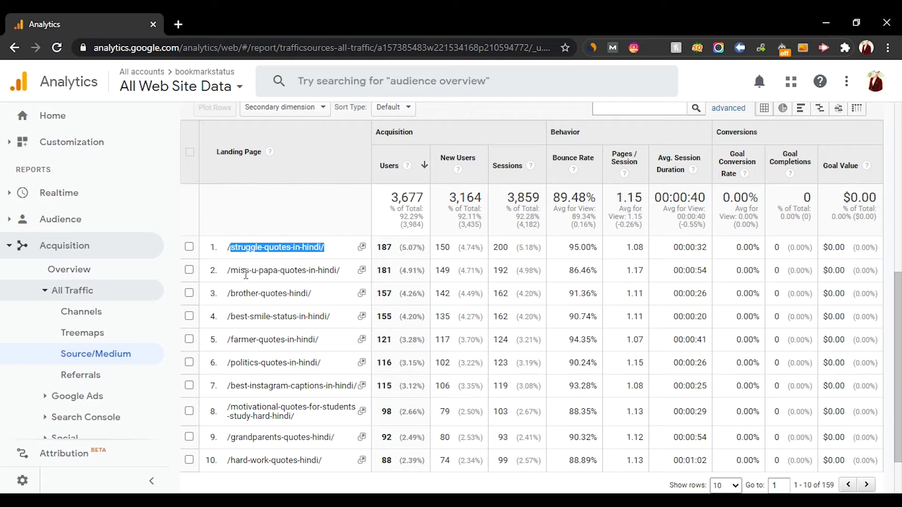
{"action": "left_click_drag", "start_coordinate": [229, 275], "coordinate": [337, 283]}
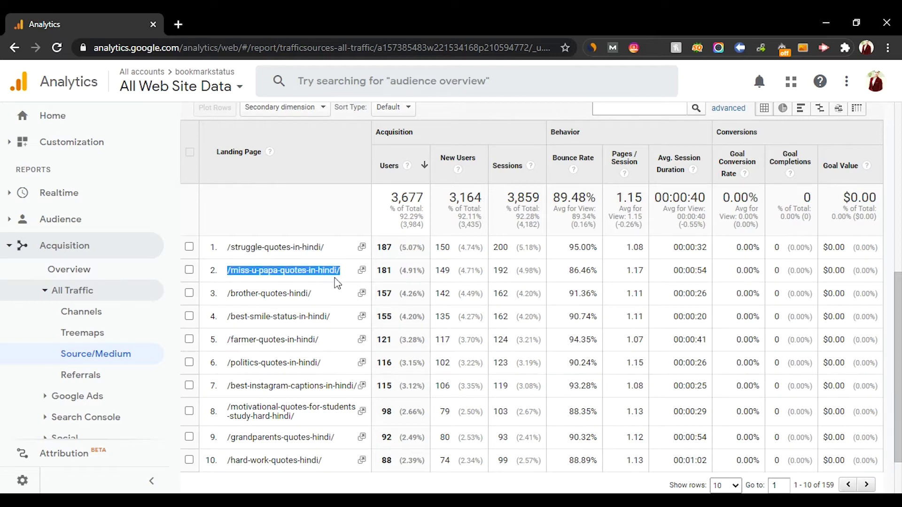
{"action": "scroll", "coordinate": [338, 277], "scroll_direction": "down", "scroll_amount": 2}
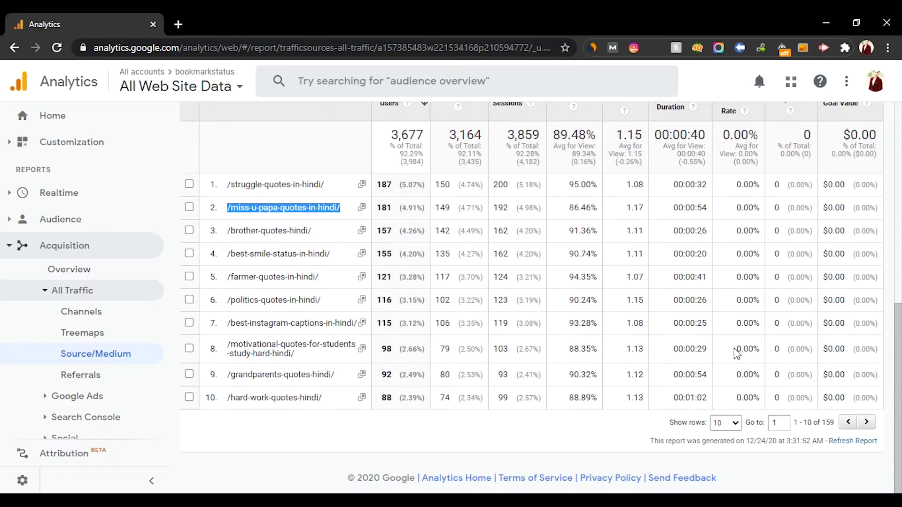
{"action": "left_click", "coordinate": [727, 424]}
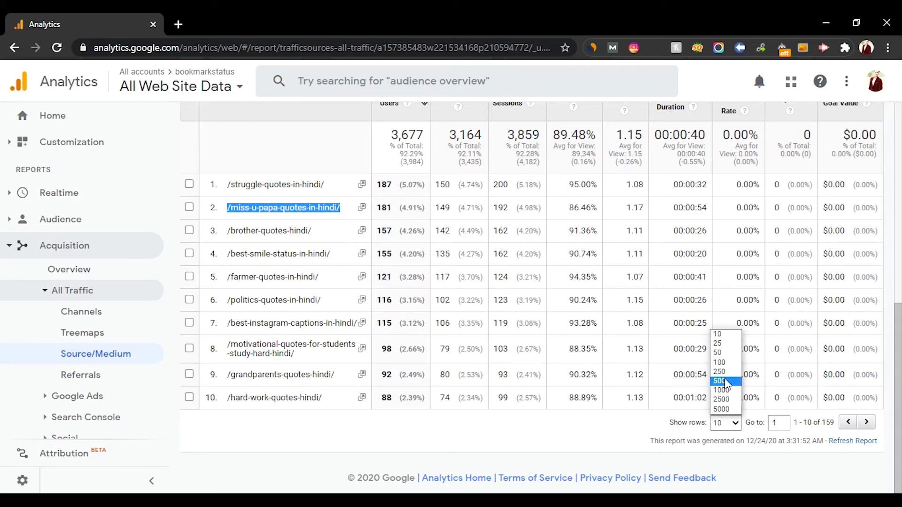
{"action": "left_click", "coordinate": [724, 364]}
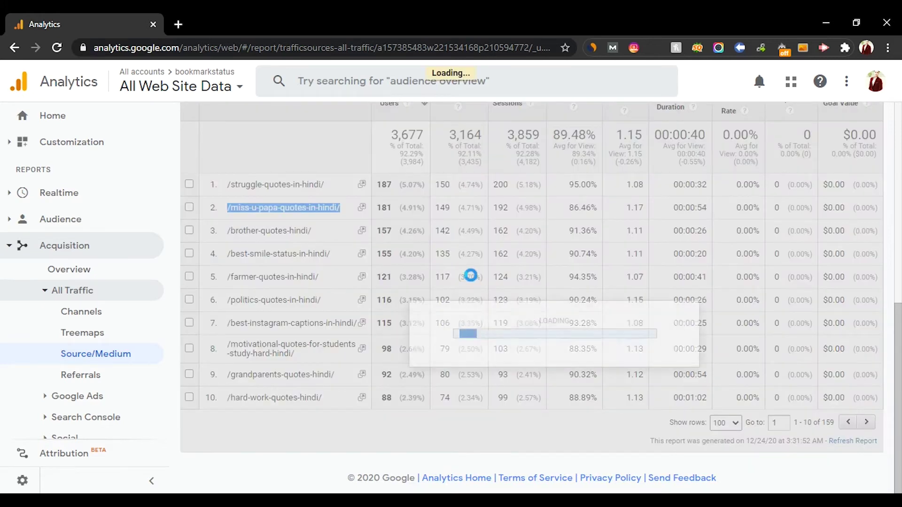
{"action": "scroll", "coordinate": [473, 281], "scroll_direction": "down", "scroll_amount": 20}
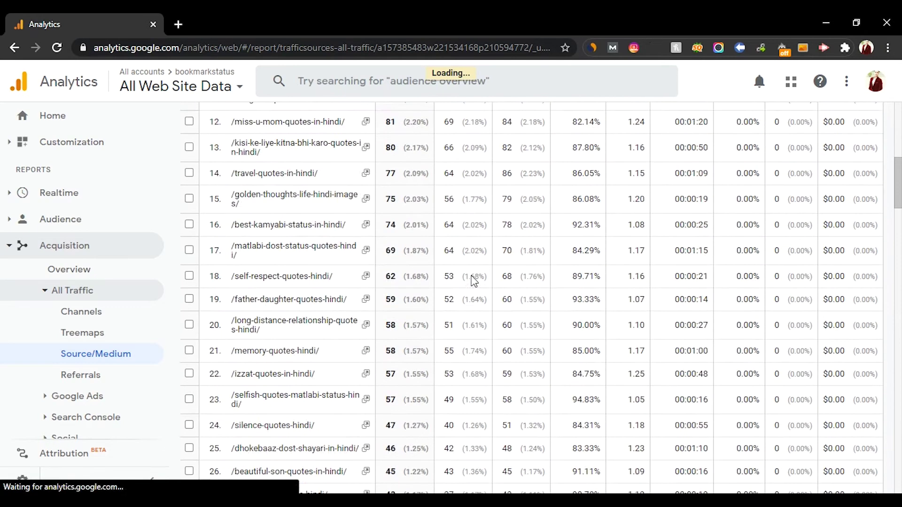
{"action": "scroll", "coordinate": [474, 281], "scroll_direction": "down", "scroll_amount": 20}
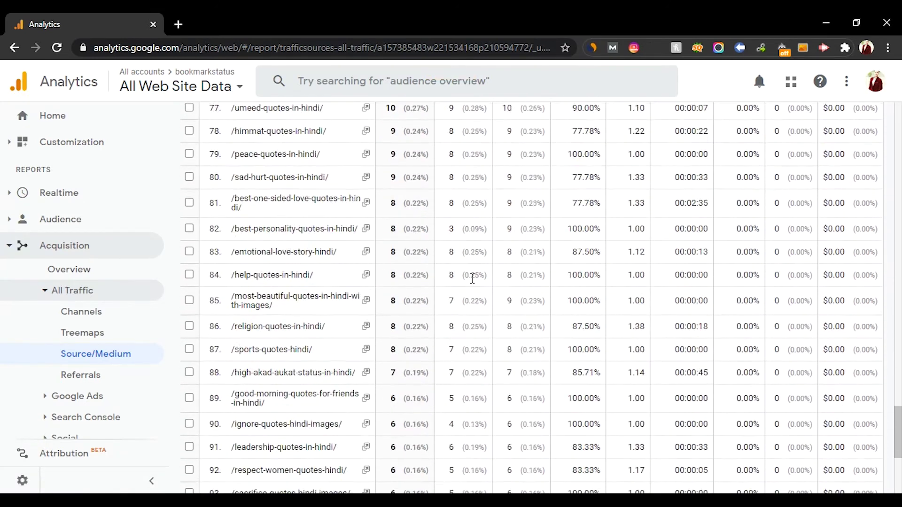
- Open the Audience Overview report and examine the hourly users chart and visitor metrics
{"action": "key", "text": "alt+Left"}
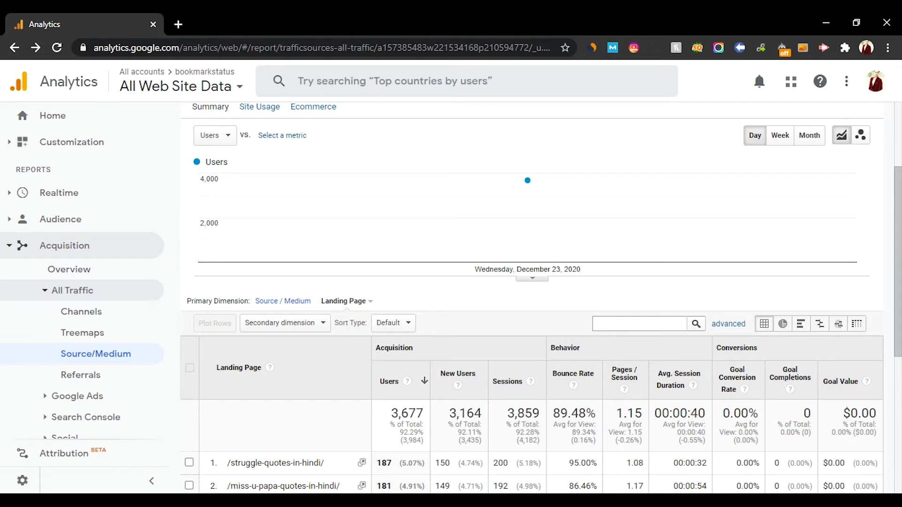
{"action": "left_click", "coordinate": [52, 121]}
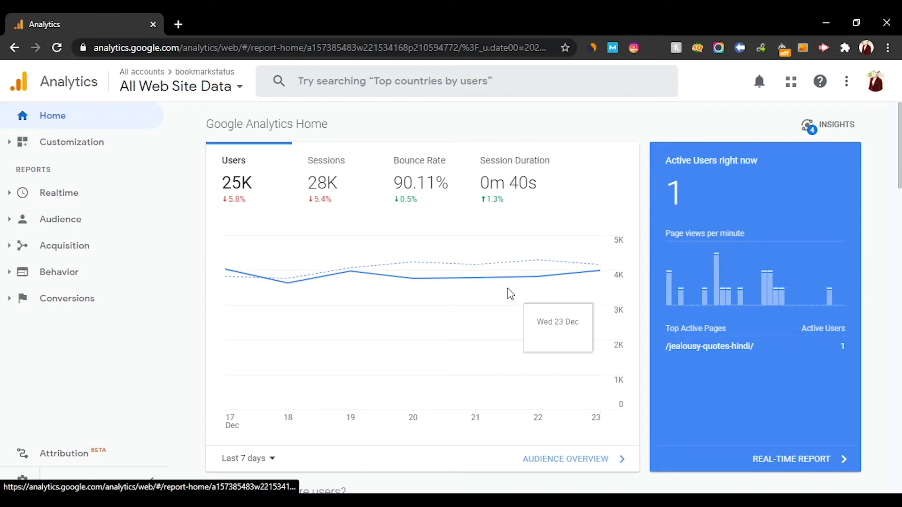
{"action": "left_click", "coordinate": [77, 229]}
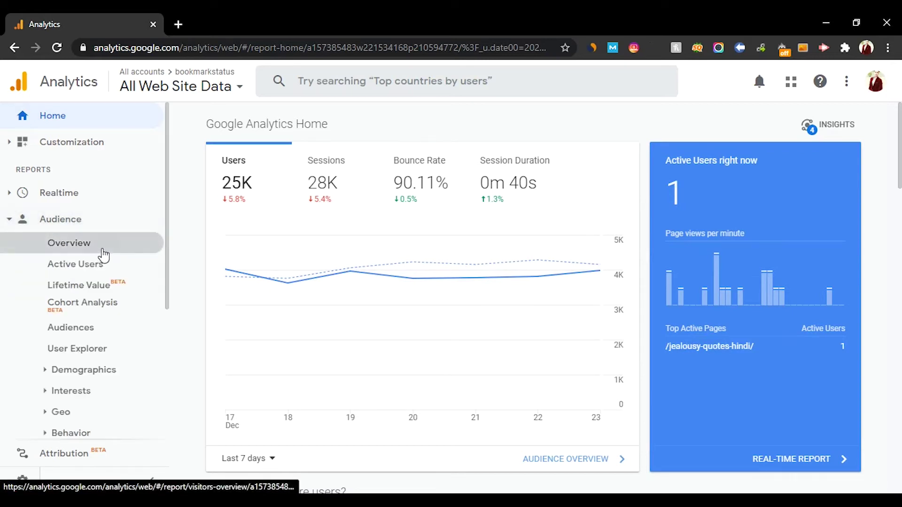
{"action": "left_click", "coordinate": [103, 255]}
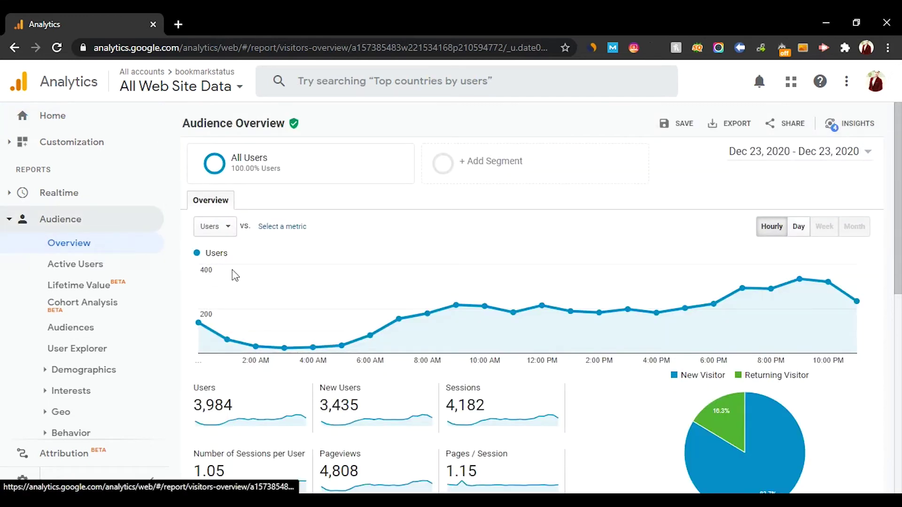
{"action": "scroll", "coordinate": [422, 361], "scroll_direction": "down", "scroll_amount": 1}
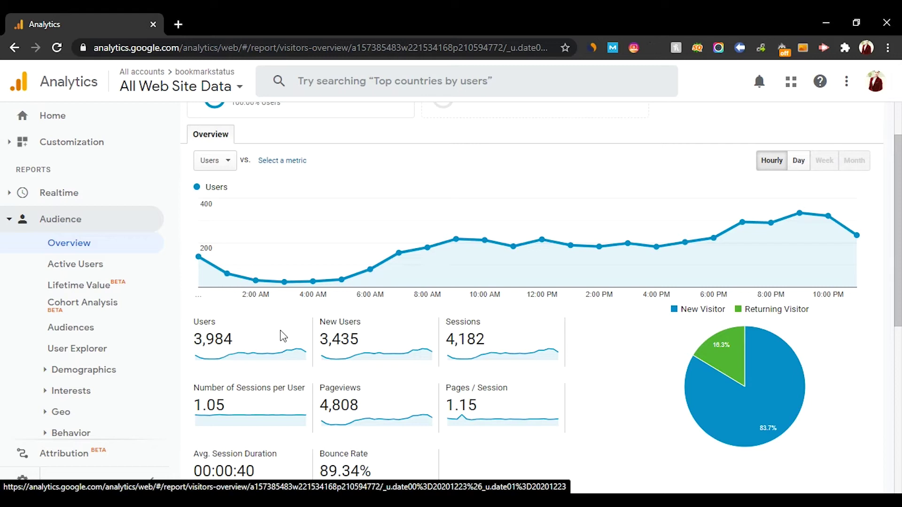
{"action": "mouse_move", "coordinate": [335, 264]}
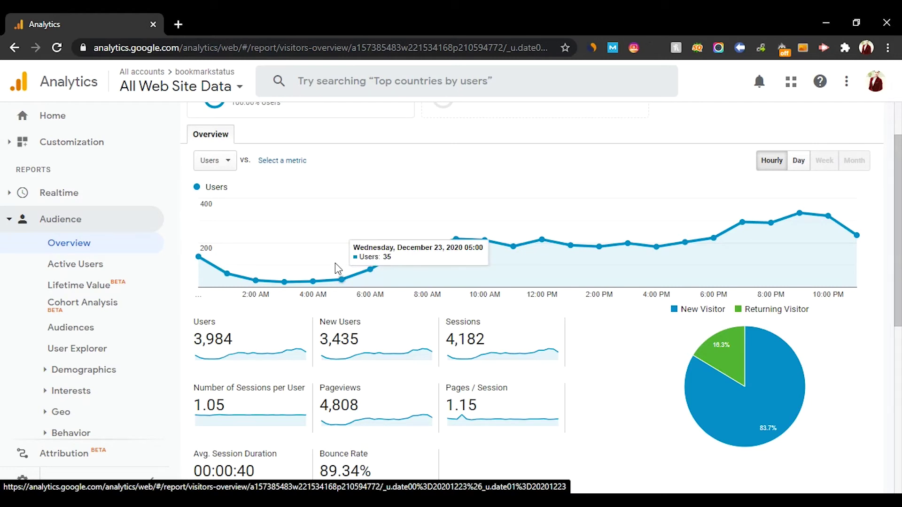
- In the view settings, enable bot filtering to exclude all hits from known bots and spiders, and save
{"action": "left_click", "coordinate": [22, 483]}
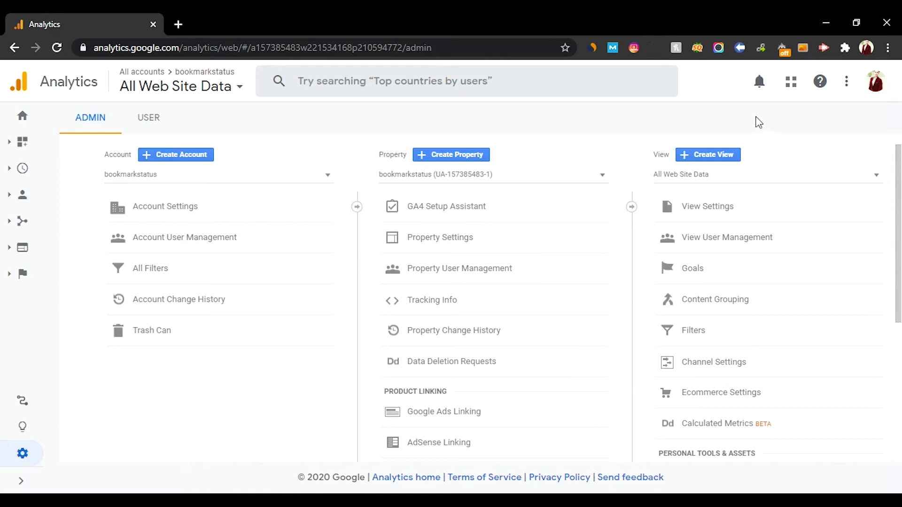
{"action": "left_click", "coordinate": [706, 212]}
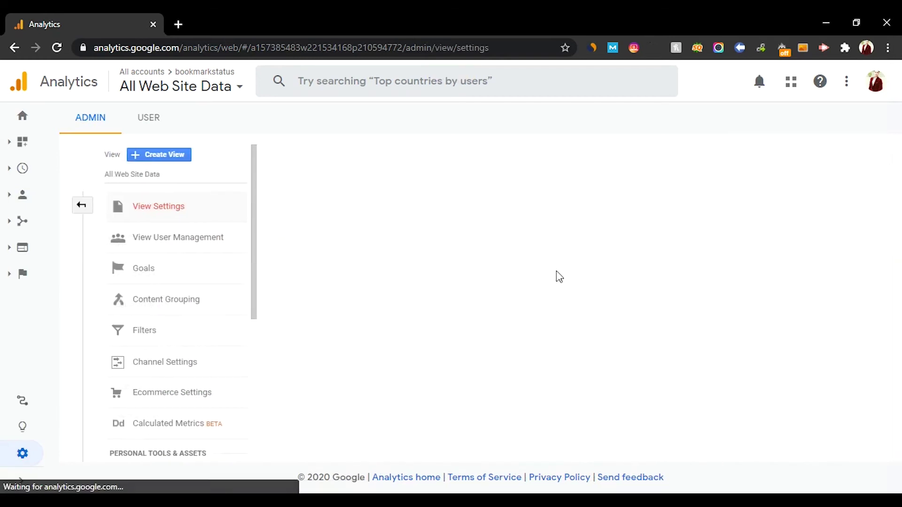
{"action": "scroll", "coordinate": [570, 246], "scroll_direction": "down", "scroll_amount": 5}
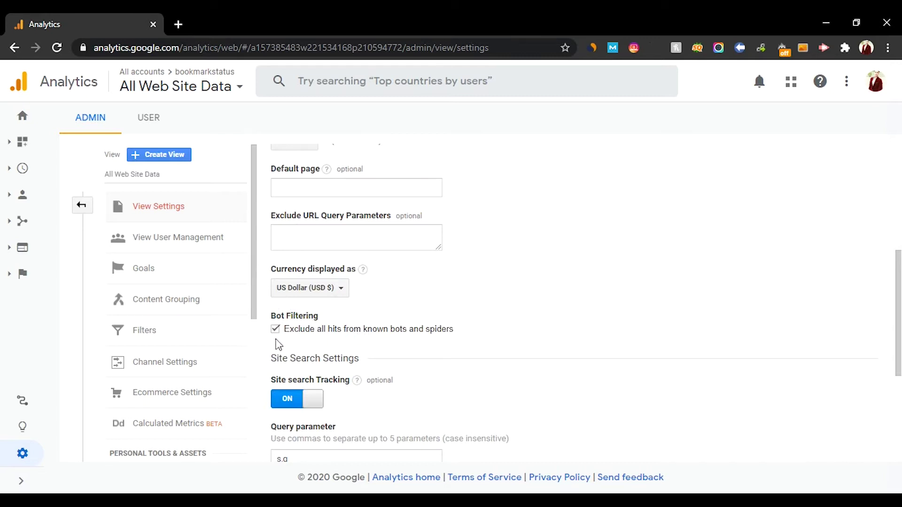
{"action": "left_click", "coordinate": [277, 330]}
{"action": "left_click", "coordinate": [276, 330]}
{"action": "scroll", "coordinate": [445, 314], "scroll_direction": "down", "scroll_amount": 5}
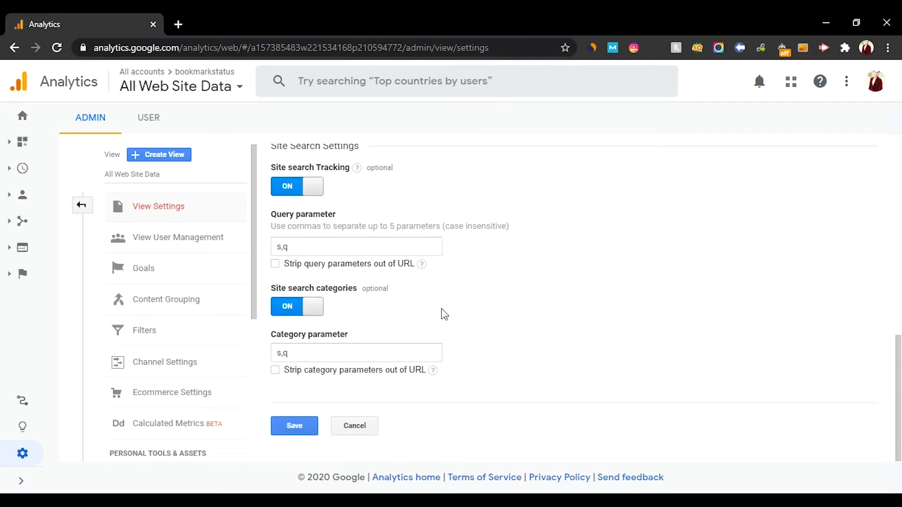
{"action": "left_click", "coordinate": [308, 428]}
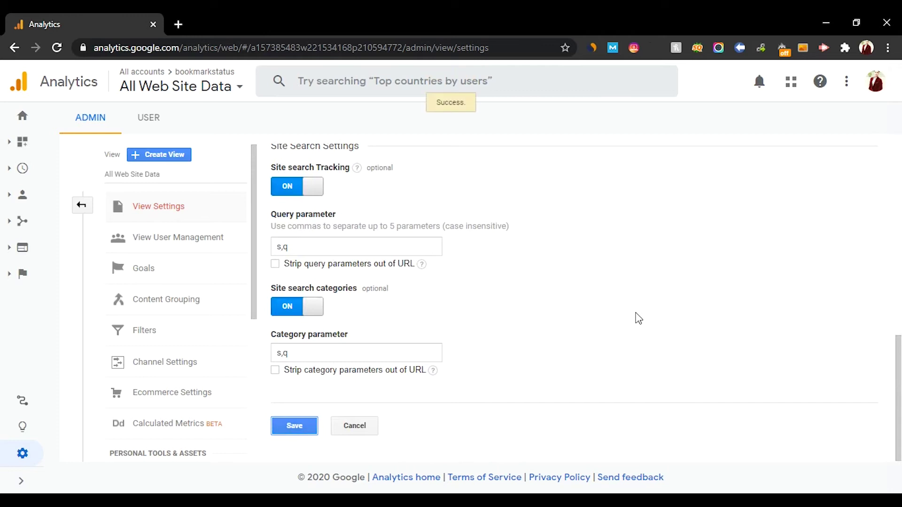
- Open the view settings for All Web Site Data and go to the site search query parameter
{"action": "left_click", "coordinate": [40, 125]}
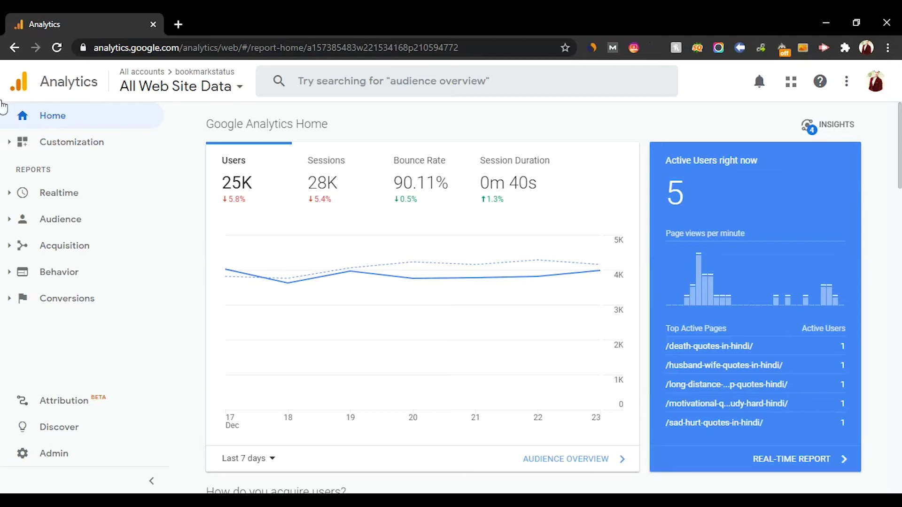
{"action": "left_click", "coordinate": [67, 460]}
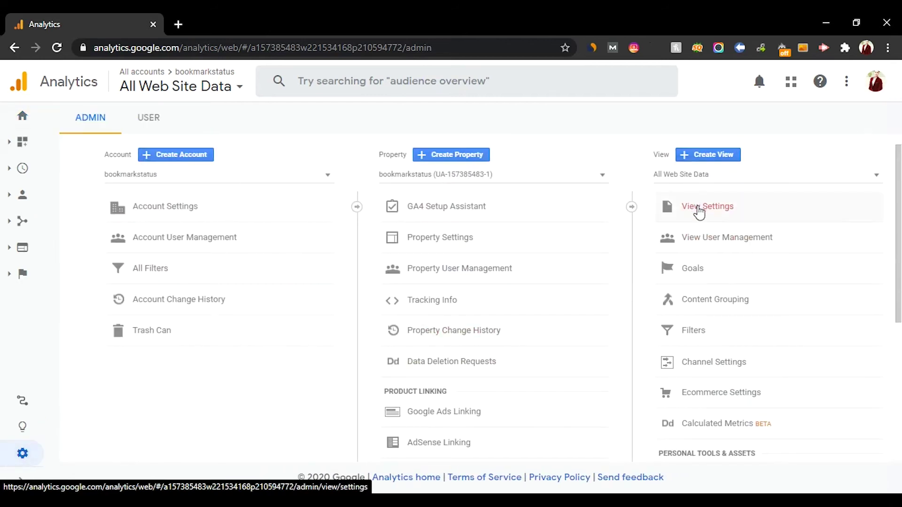
{"action": "left_click", "coordinate": [699, 212]}
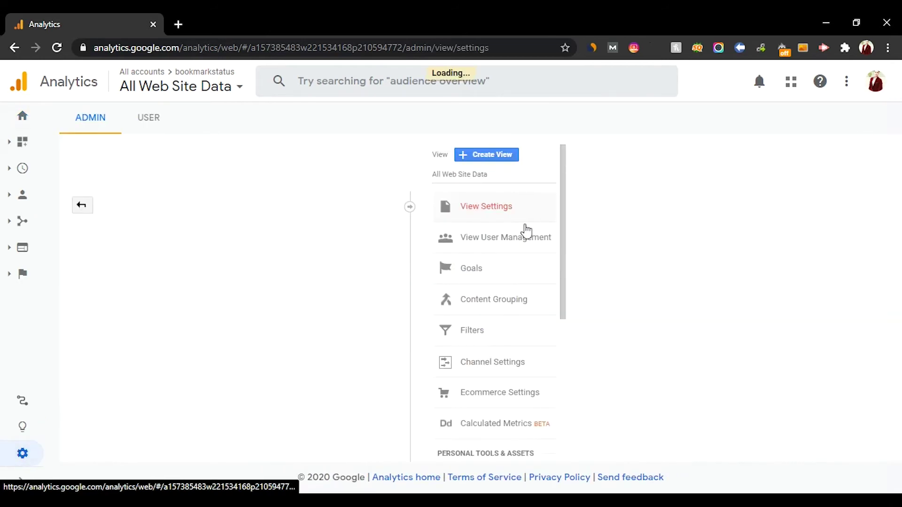
{"action": "scroll", "coordinate": [527, 230], "scroll_direction": "down", "scroll_amount": 10}
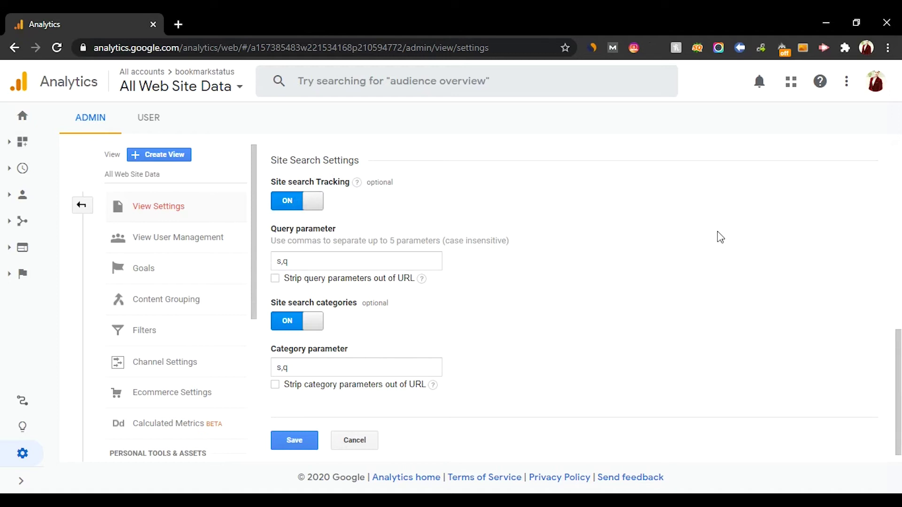
{"action": "left_click", "coordinate": [346, 262]}
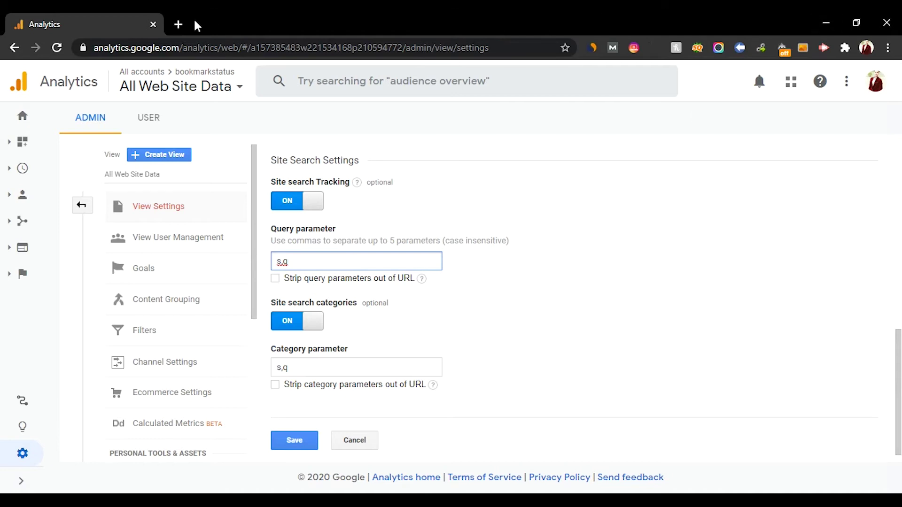
- Open bookmarkstatus.com in a new browser tab and bring up the site's search box beneath its navigation
{"action": "left_click", "coordinate": [179, 26]}
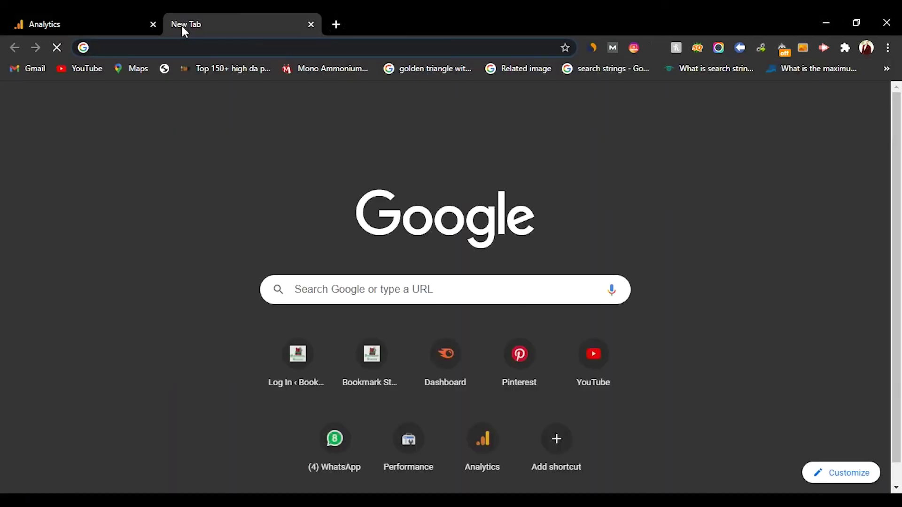
{"action": "type", "text": "b"}
{"action": "key", "text": "Return"}
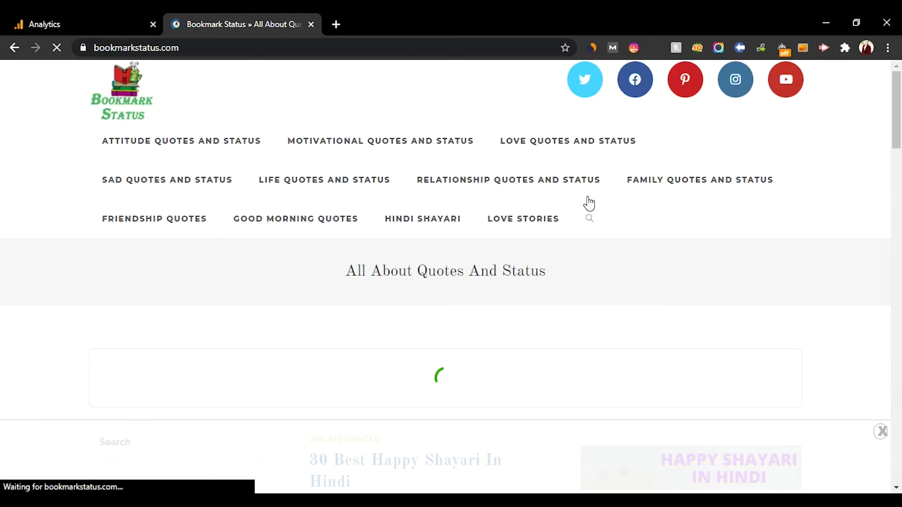
{"action": "left_click", "coordinate": [593, 220]}
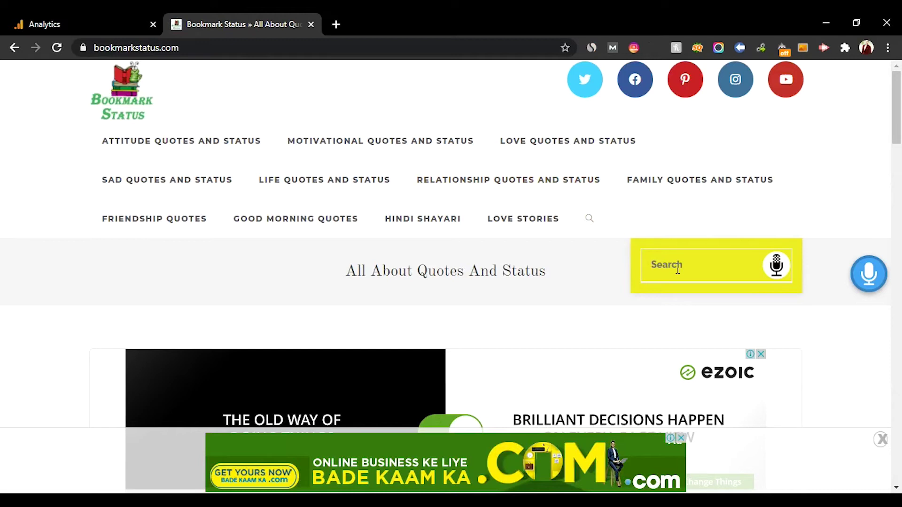
{"action": "scroll", "coordinate": [679, 267], "scroll_direction": "down", "scroll_amount": 10}
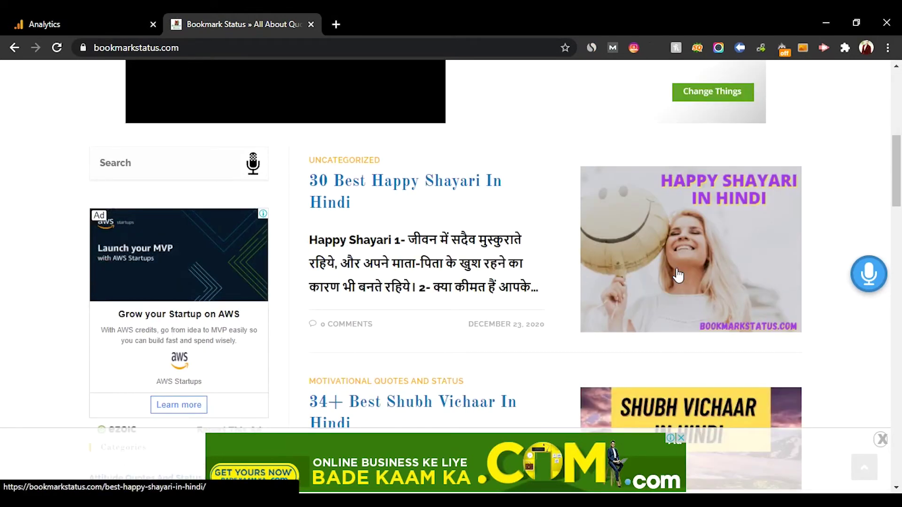
{"action": "scroll", "coordinate": [678, 275], "scroll_direction": "down", "scroll_amount": 1}
{"action": "scroll", "coordinate": [678, 276], "scroll_direction": "up", "scroll_amount": 12}
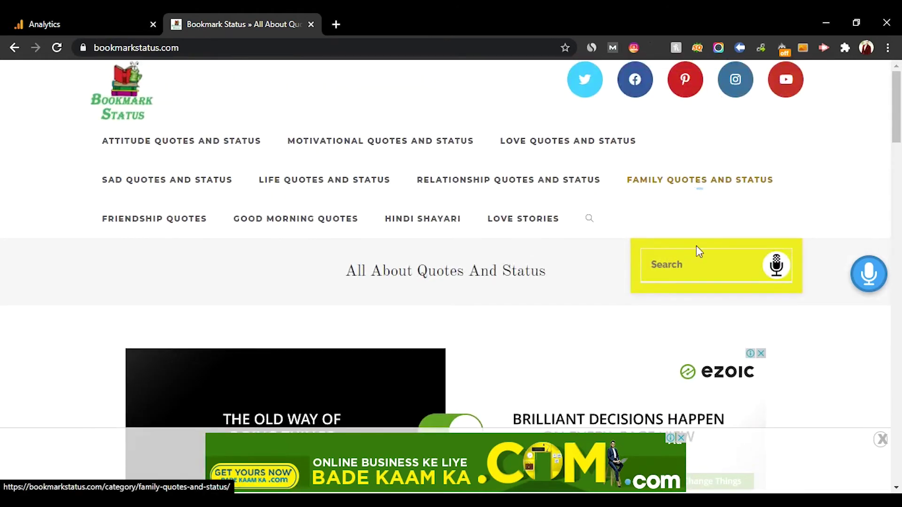
- Search the Bookmark Status site for "motivational quotes" to check the query parameter in the results URL
{"action": "left_click", "coordinate": [700, 265]}
{"action": "type", "text": "mot"}
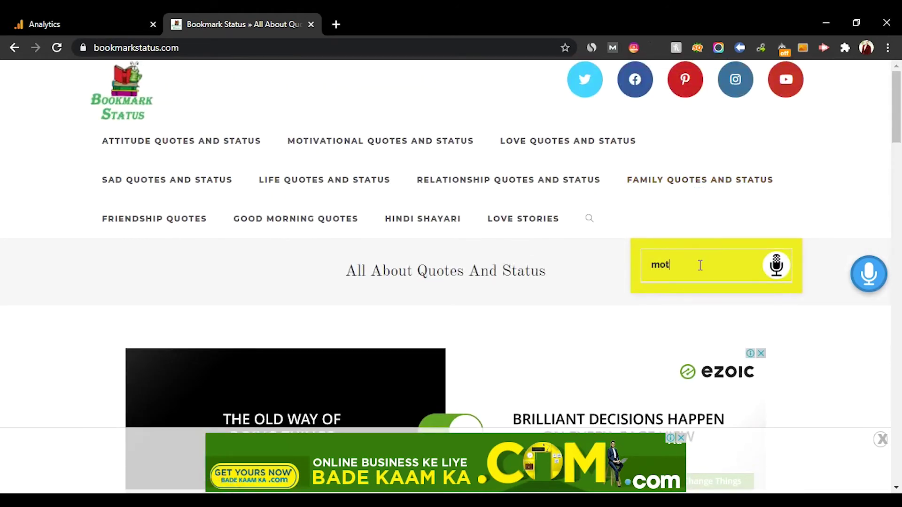
{"action": "type", "text": "ivational quotes"}
{"action": "key", "text": "Return"}
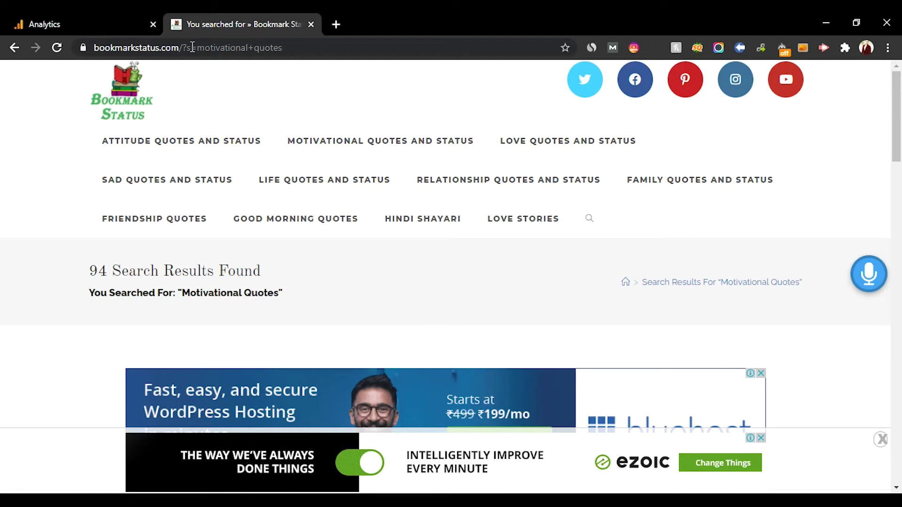
- Return to Analytics and save the site search settings with "s,q" as both the query and category parameters
{"action": "left_click", "coordinate": [62, 14]}
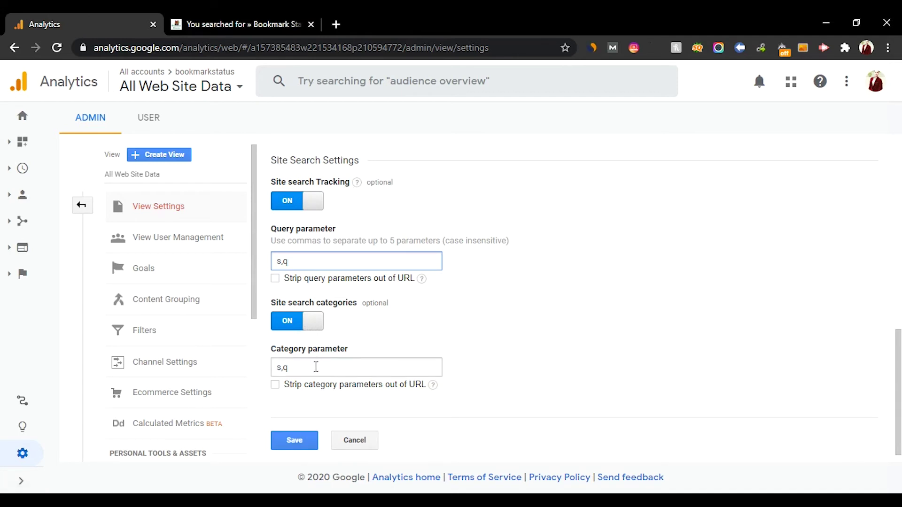
{"action": "left_click", "coordinate": [301, 443]}
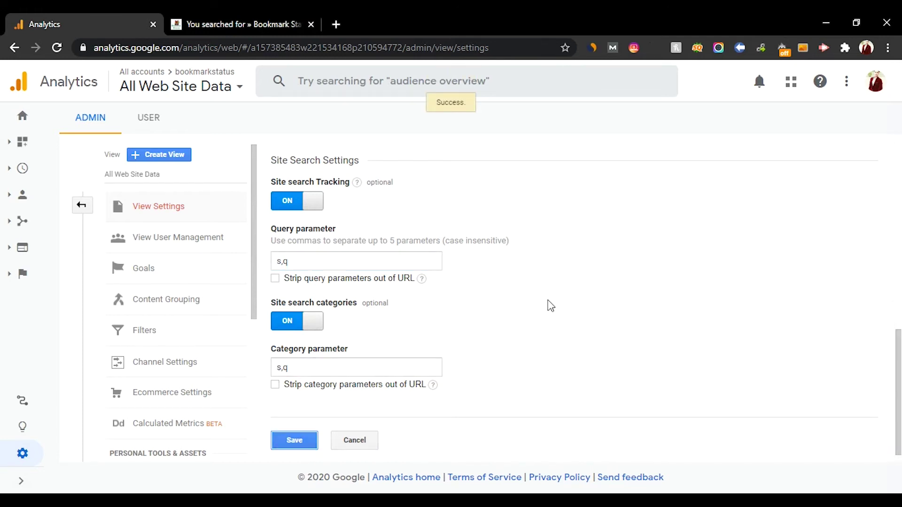
- Open the Site Search Overview report under Behavior, examine the search terms, and open the full search terms report
{"action": "left_click", "coordinate": [35, 120]}
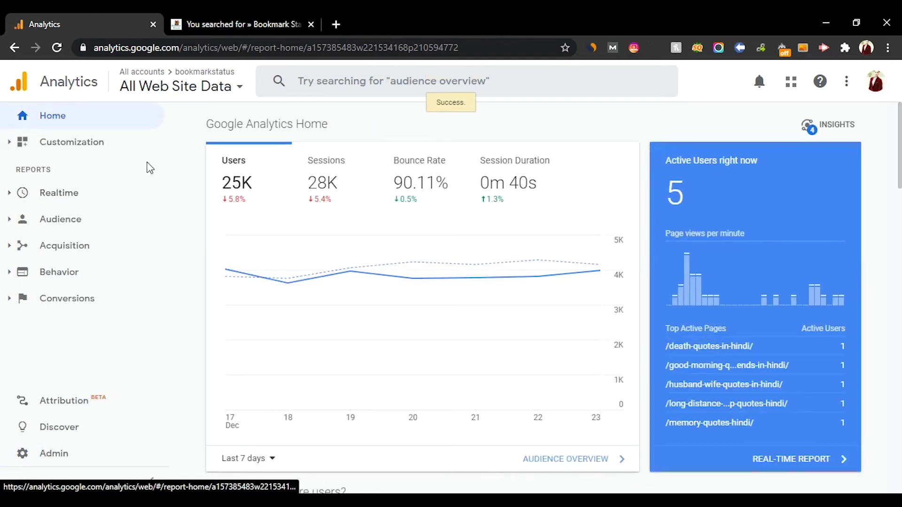
{"action": "left_click", "coordinate": [51, 275]}
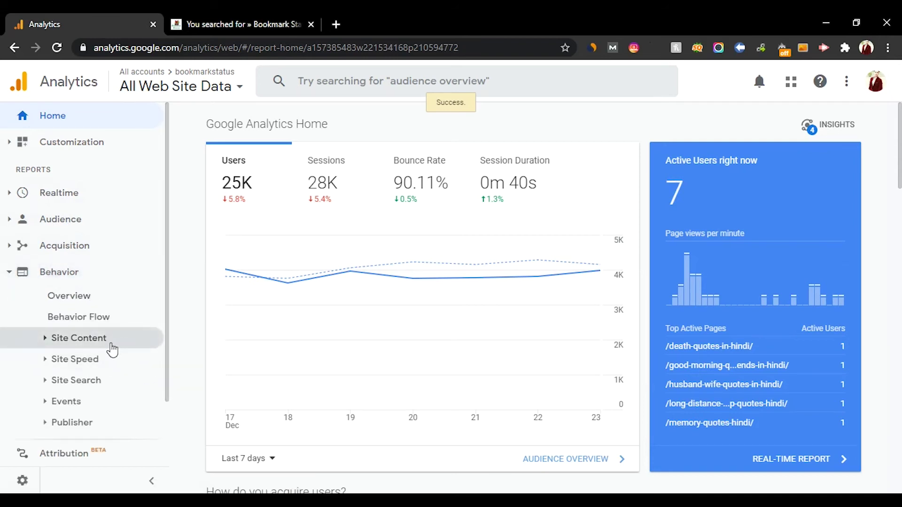
{"action": "left_click", "coordinate": [100, 382]}
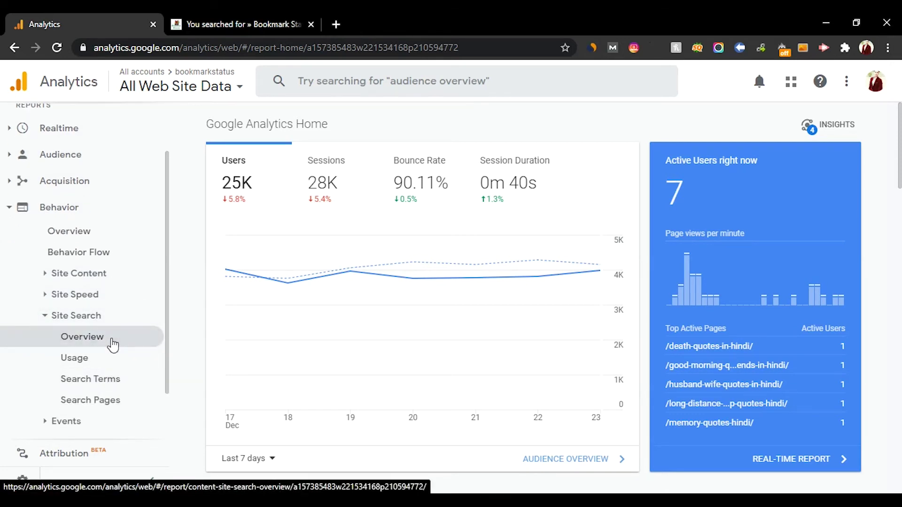
{"action": "left_click", "coordinate": [112, 345]}
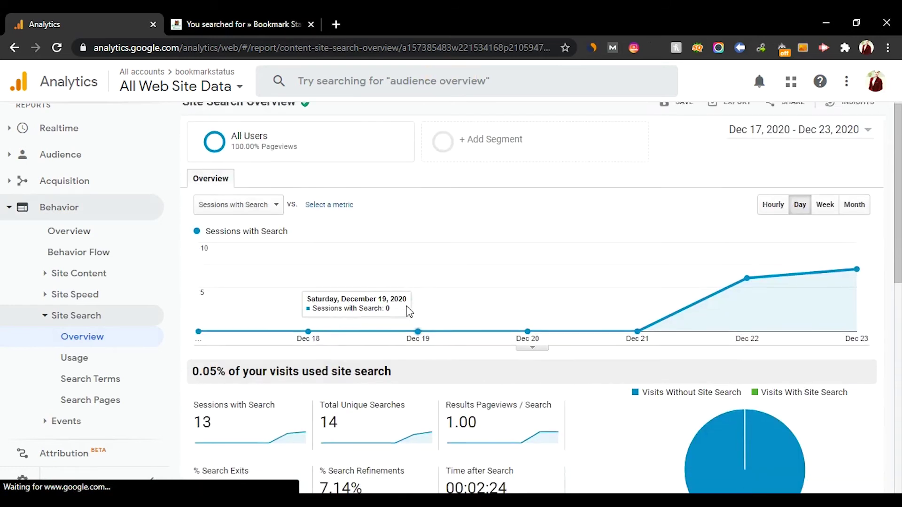
{"action": "scroll", "coordinate": [407, 306], "scroll_direction": "down", "scroll_amount": 8}
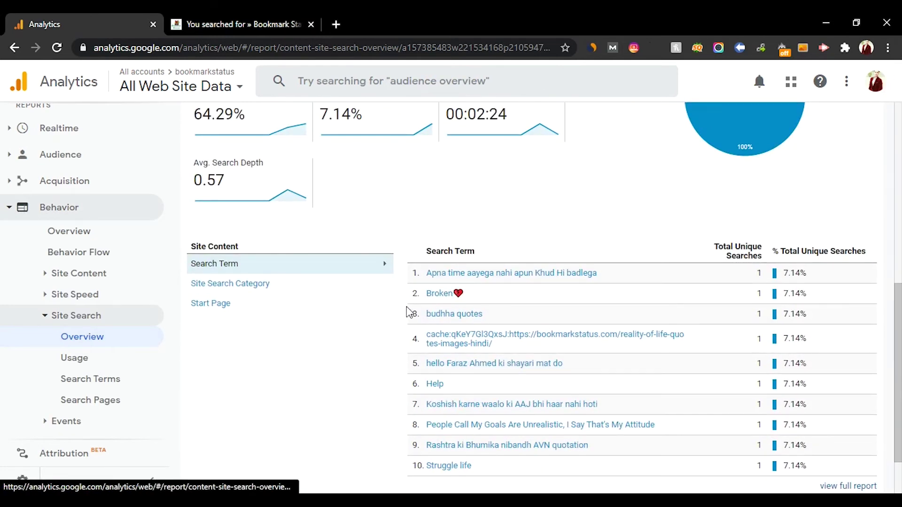
{"action": "scroll", "coordinate": [407, 307], "scroll_direction": "down", "scroll_amount": 2}
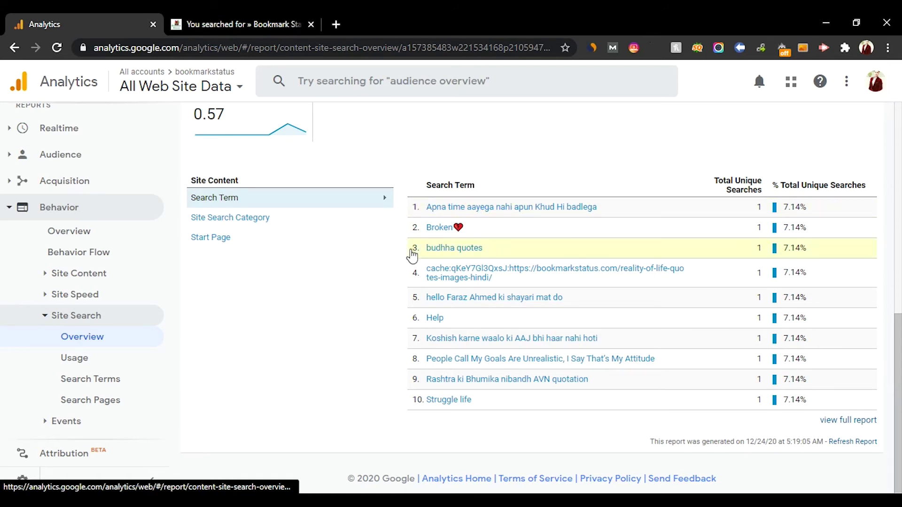
{"action": "left_click", "coordinate": [858, 422]}
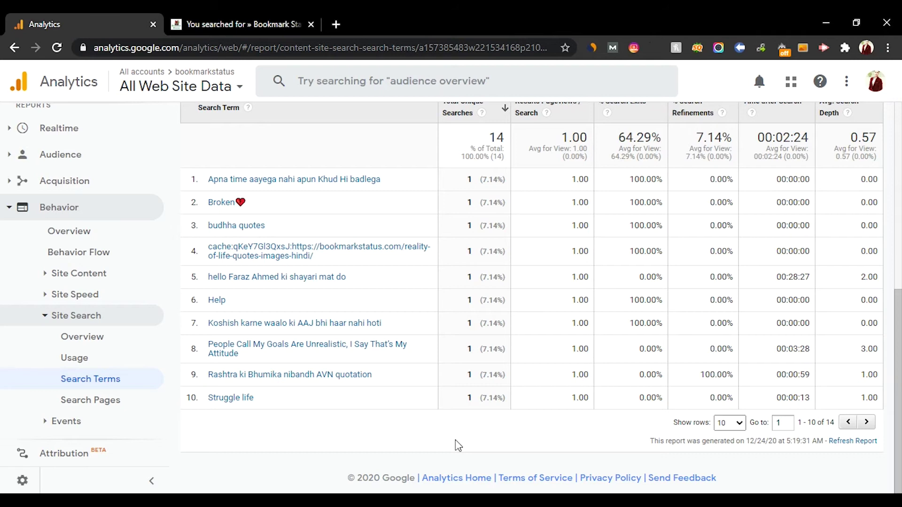
- Add a new filter at account level and name it "ip exclude"
{"action": "left_click", "coordinate": [456, 478]}
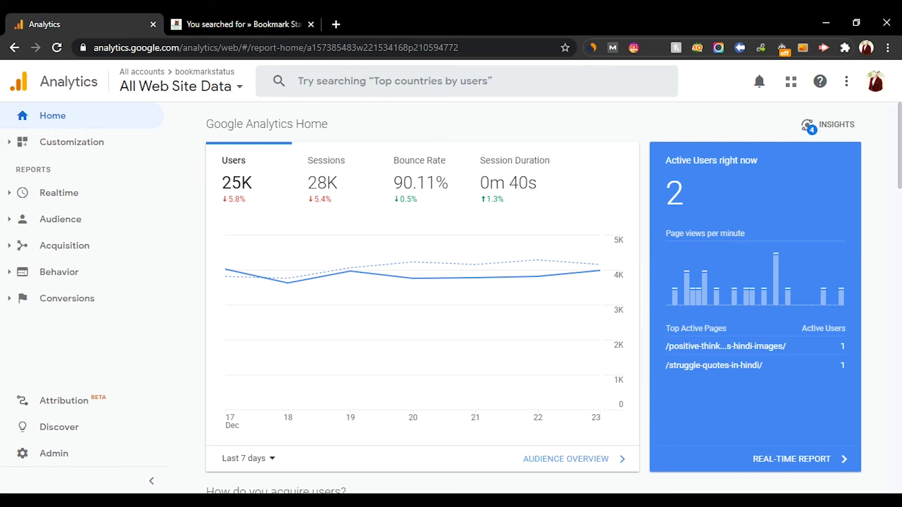
{"action": "left_click", "coordinate": [54, 462]}
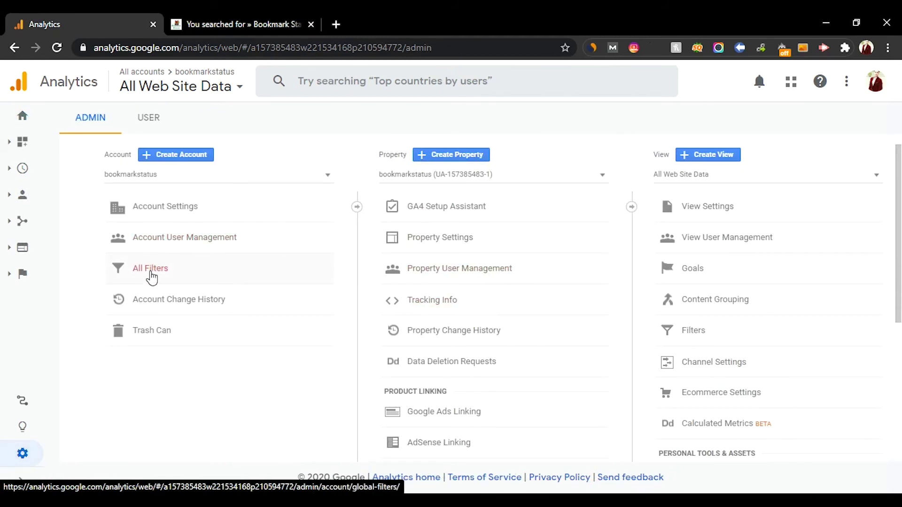
{"action": "left_click", "coordinate": [150, 277]}
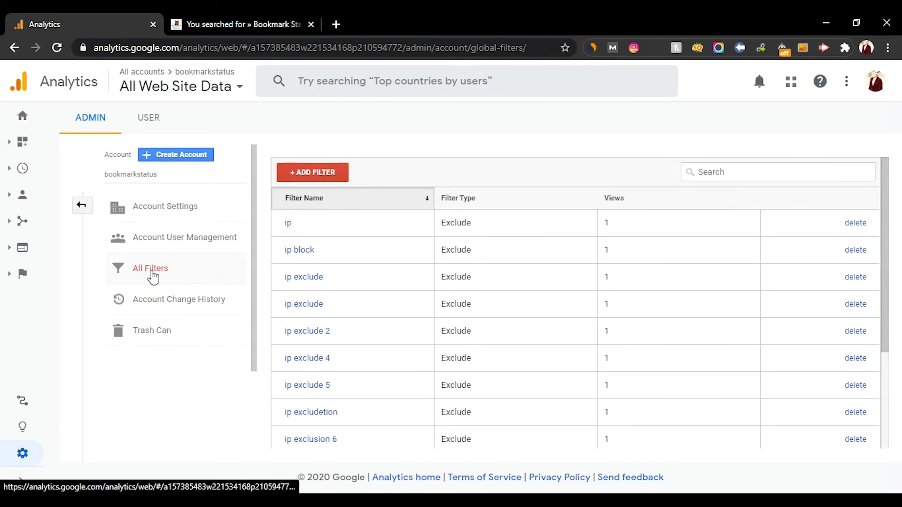
{"action": "left_click", "coordinate": [296, 181]}
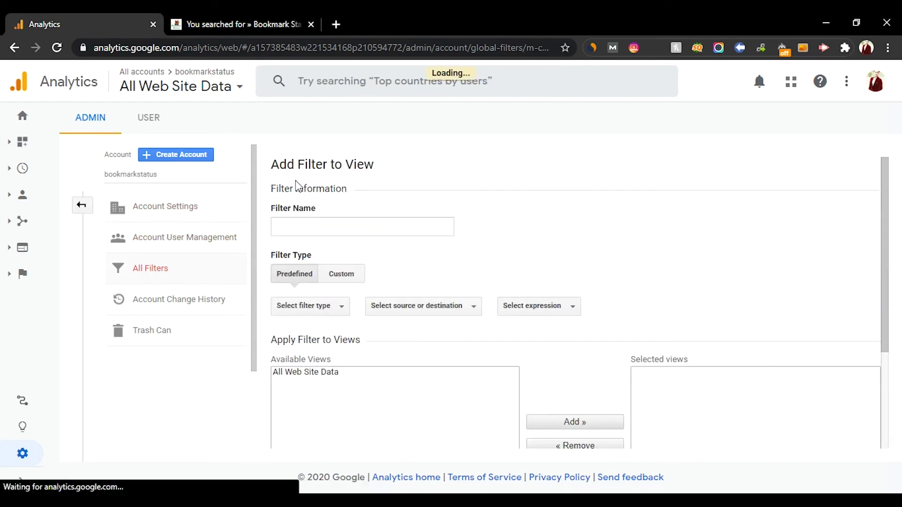
{"action": "left_click", "coordinate": [405, 229]}
{"action": "type", "text": "ip ex"}
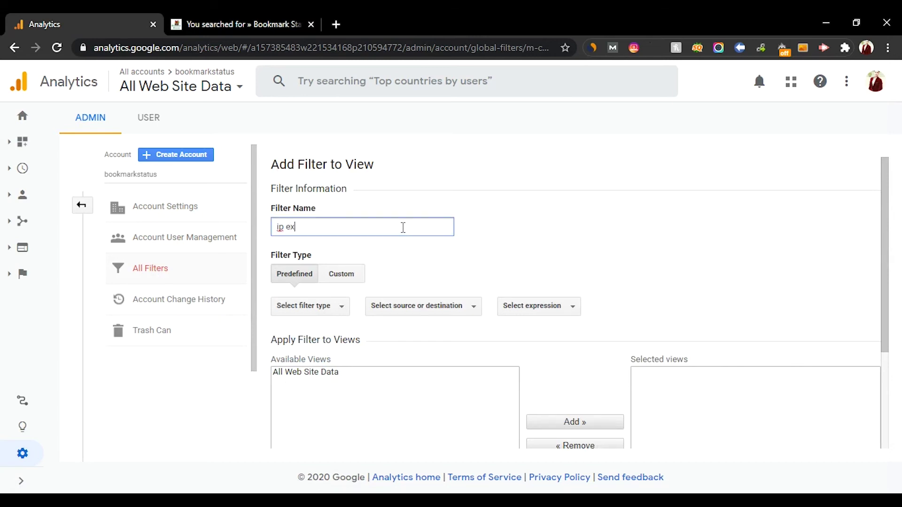
{"action": "type", "text": "clude"}
- Set the predefined filter to exclude traffic from the IP addresses and prepare the IP address for entry
{"action": "left_click", "coordinate": [317, 313]}
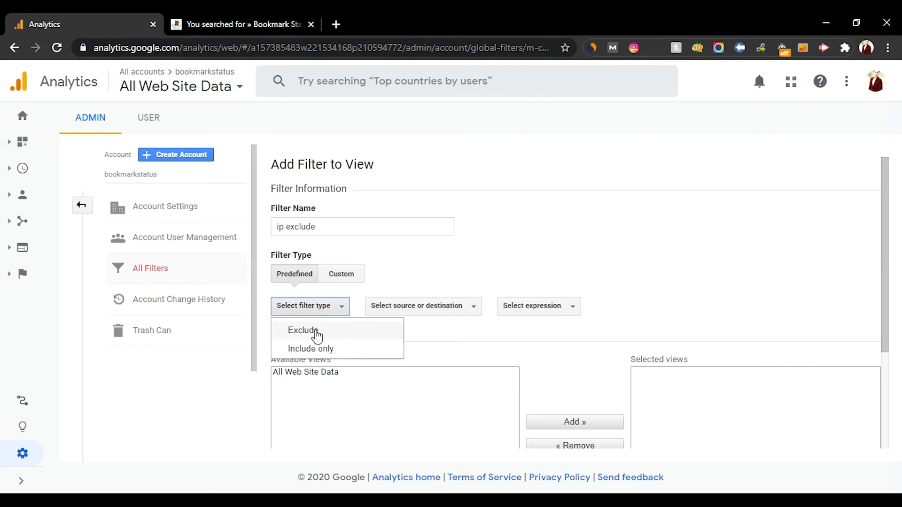
{"action": "left_click", "coordinate": [317, 337]}
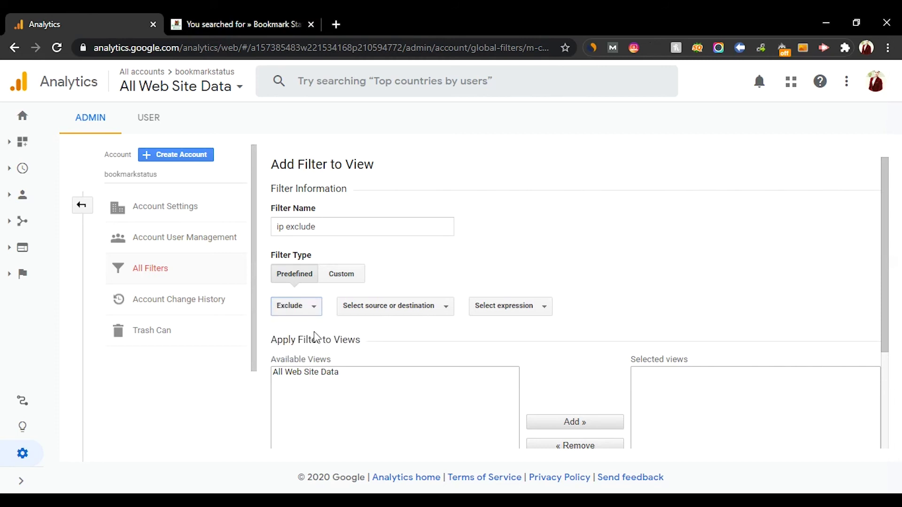
{"action": "left_click", "coordinate": [405, 315]}
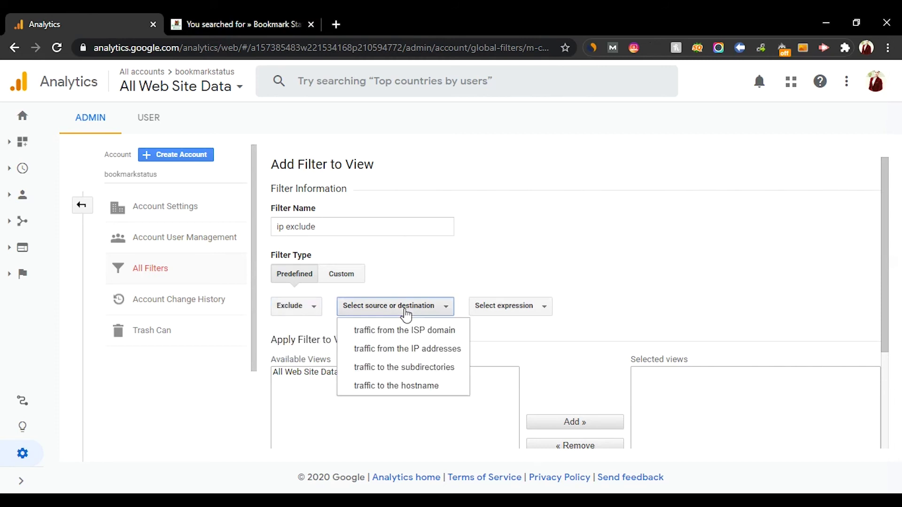
{"action": "left_click", "coordinate": [407, 350]}
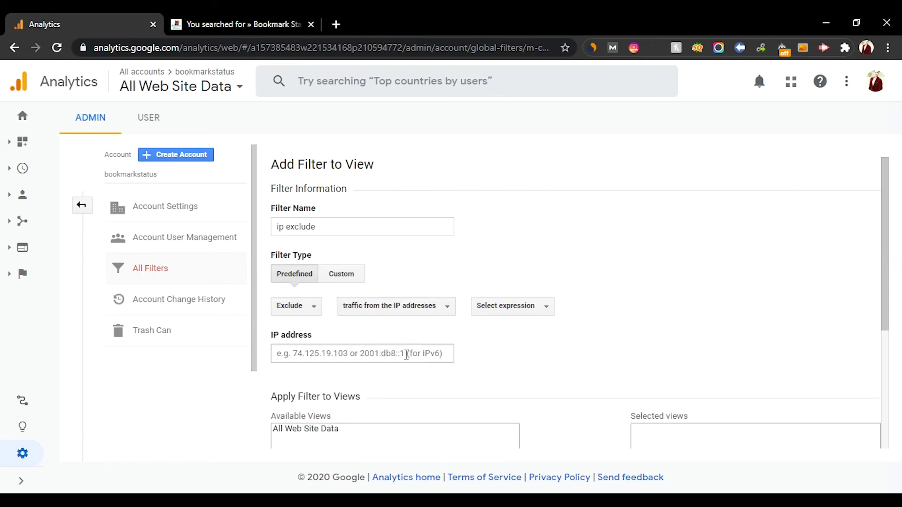
{"action": "left_click", "coordinate": [407, 354]}
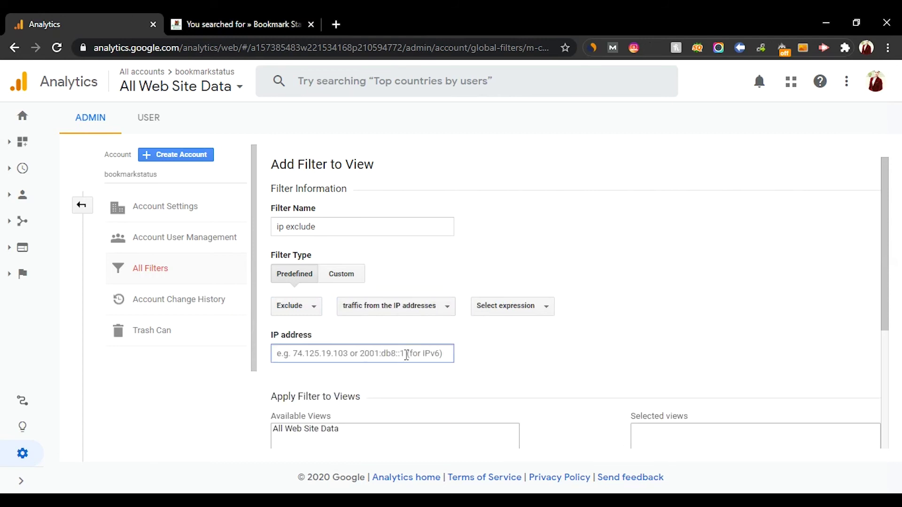
- Search Google for "my ip" in a new tab and copy the full public IP address
{"action": "left_click", "coordinate": [339, 27]}
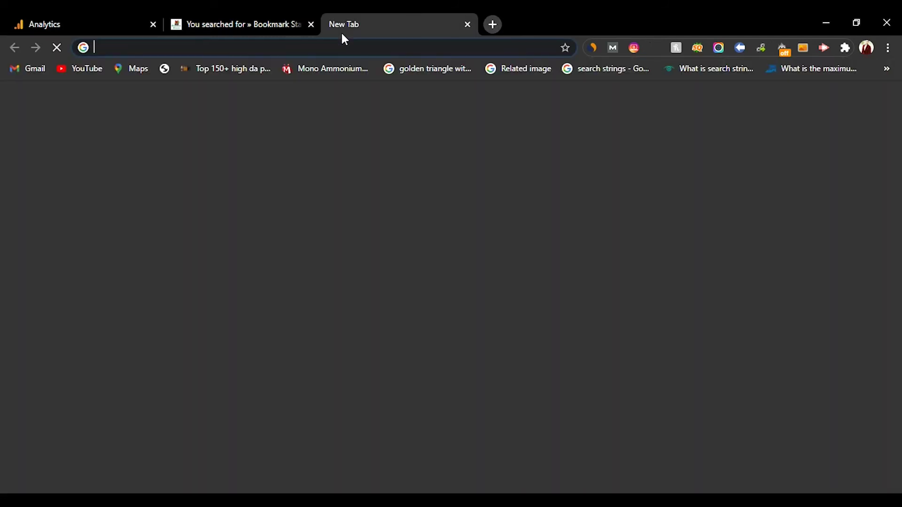
{"action": "type", "text": "my ip"}
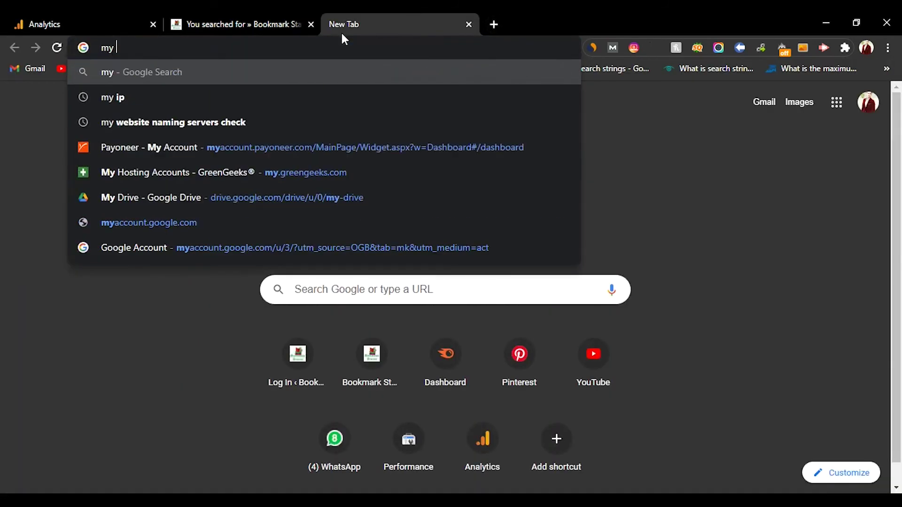
{"action": "key", "text": "Return"}
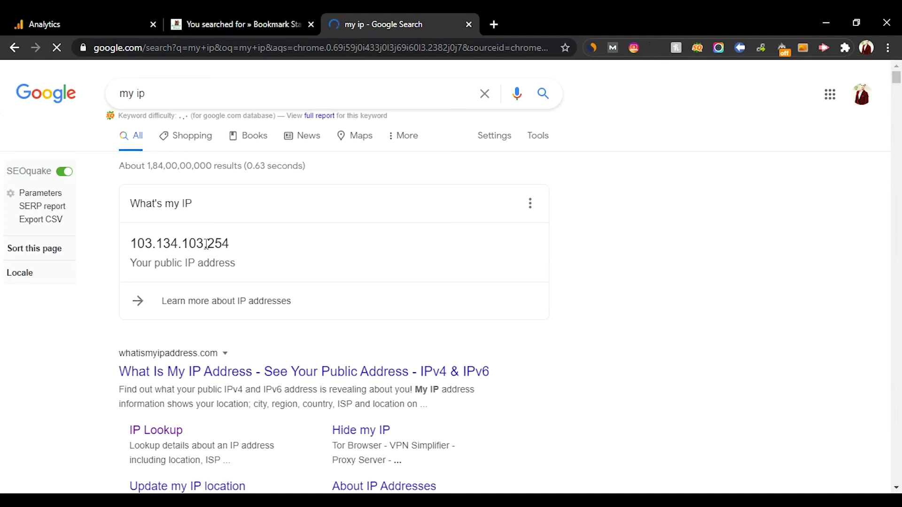
{"action": "left_click_drag", "start_coordinate": [203, 244], "coordinate": [136, 244]}
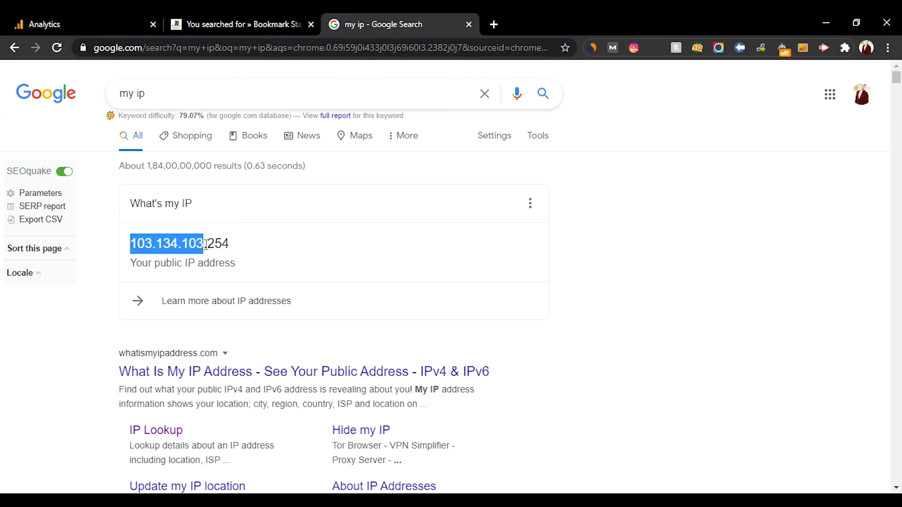
{"action": "left_click_drag", "start_coordinate": [206, 244], "coordinate": [130, 254]}
{"action": "left_click", "coordinate": [195, 244]}
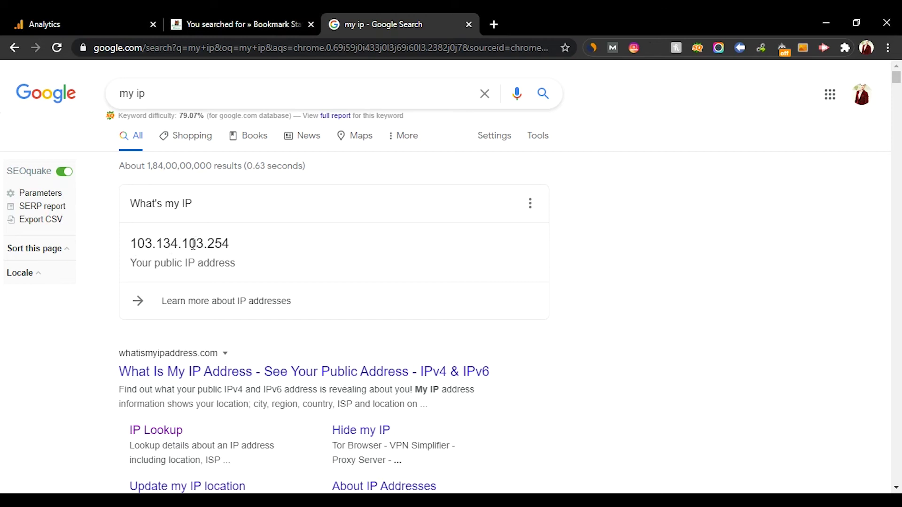
{"action": "double_click", "coordinate": [193, 245]}
{"action": "key", "text": "ctrl+c"}
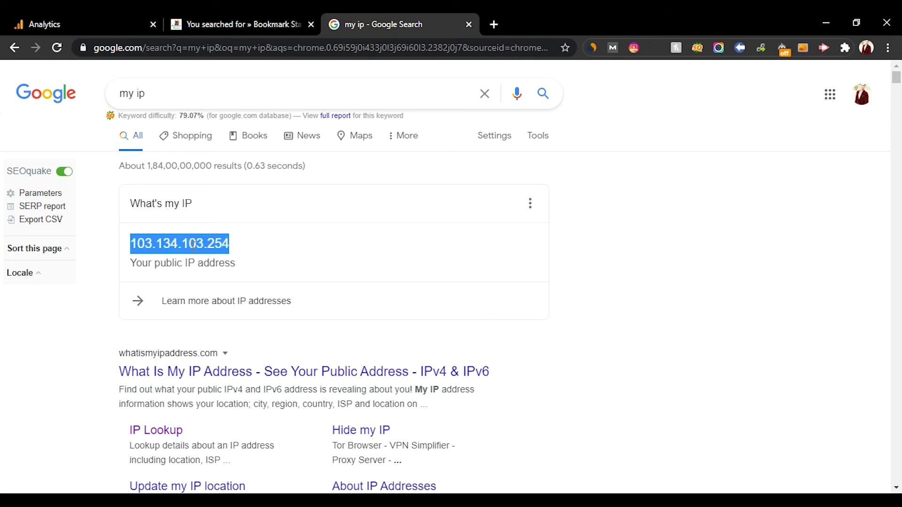
- Return to Analytics, paste the copied IP address into the filter and set its expression to "that begin with"
{"action": "left_click", "coordinate": [45, 24]}
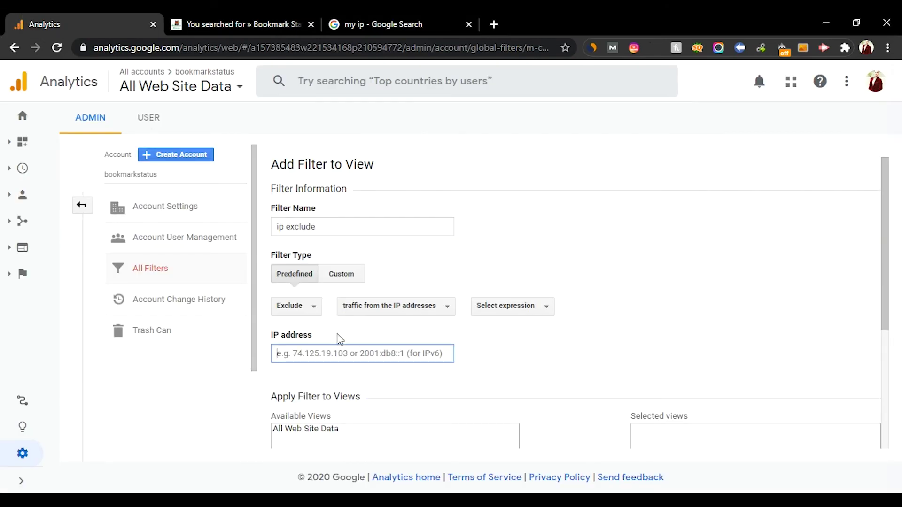
{"action": "key", "text": "ctrl+v"}
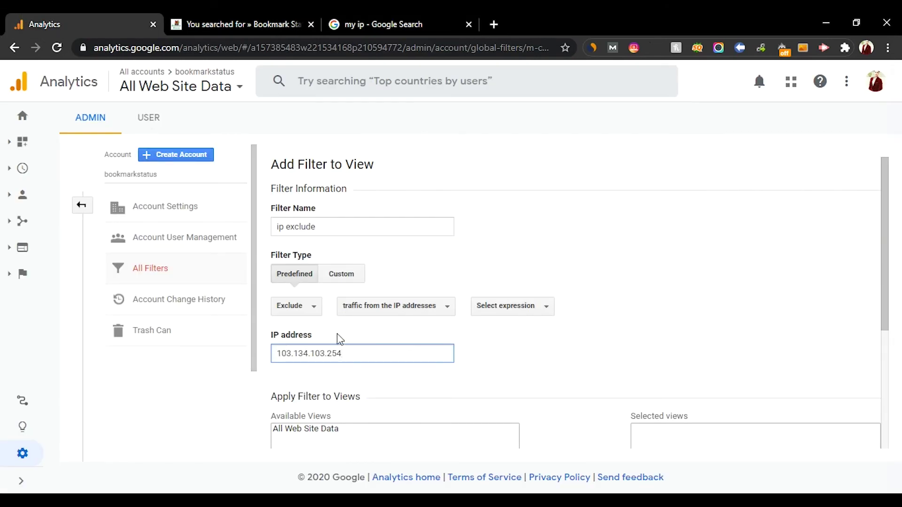
{"action": "left_click", "coordinate": [504, 310]}
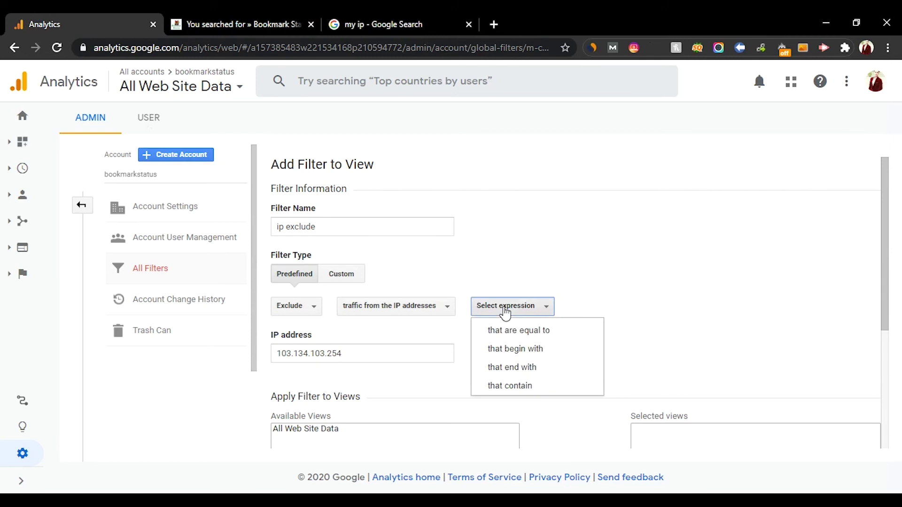
{"action": "left_click", "coordinate": [534, 352]}
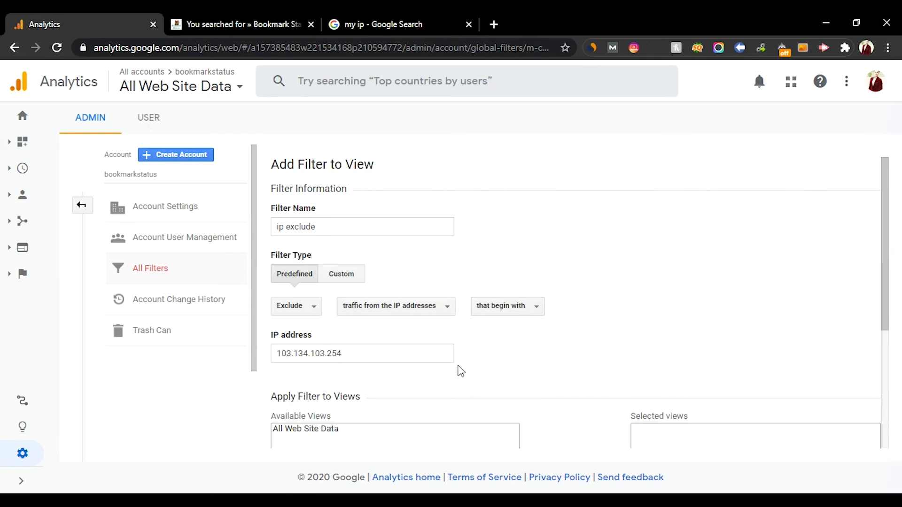
- Review the filter's IP address, the available match expressions and the views it can be applied to
{"action": "left_click", "coordinate": [396, 352]}
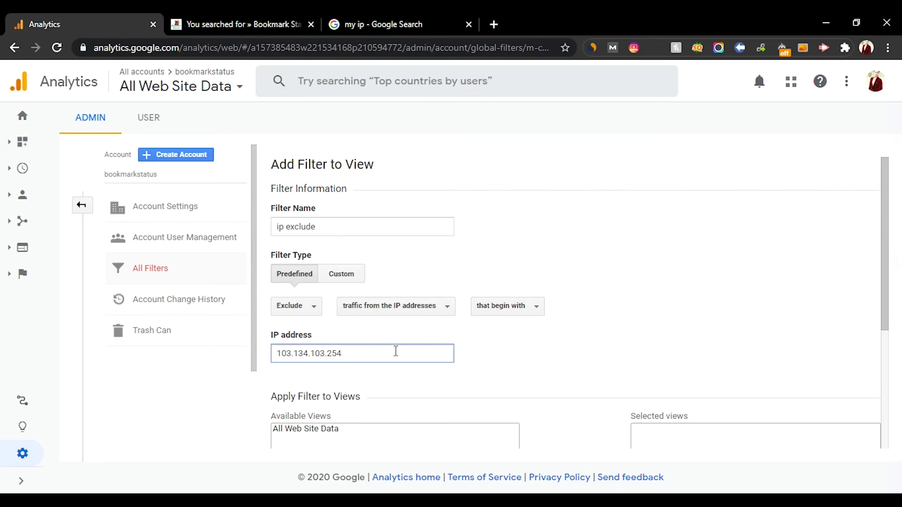
{"action": "key", "text": "ctrl+a"}
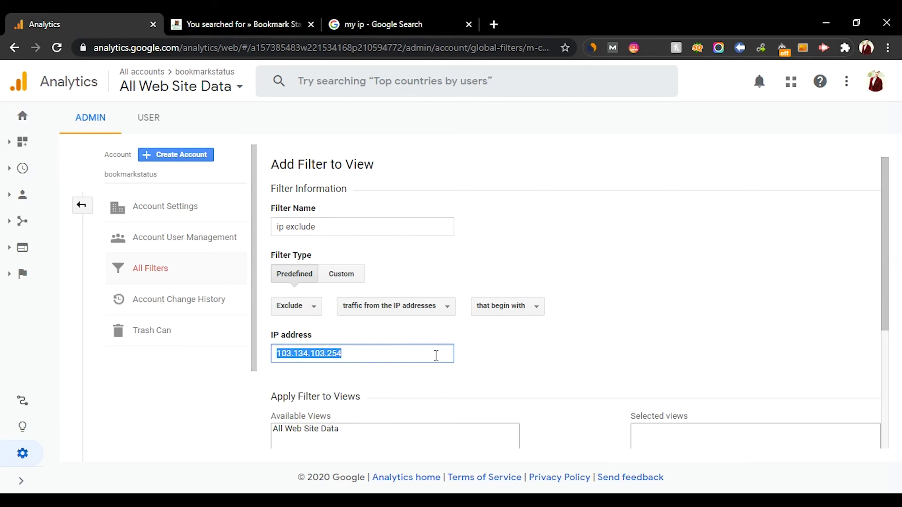
{"action": "left_click", "coordinate": [535, 309]}
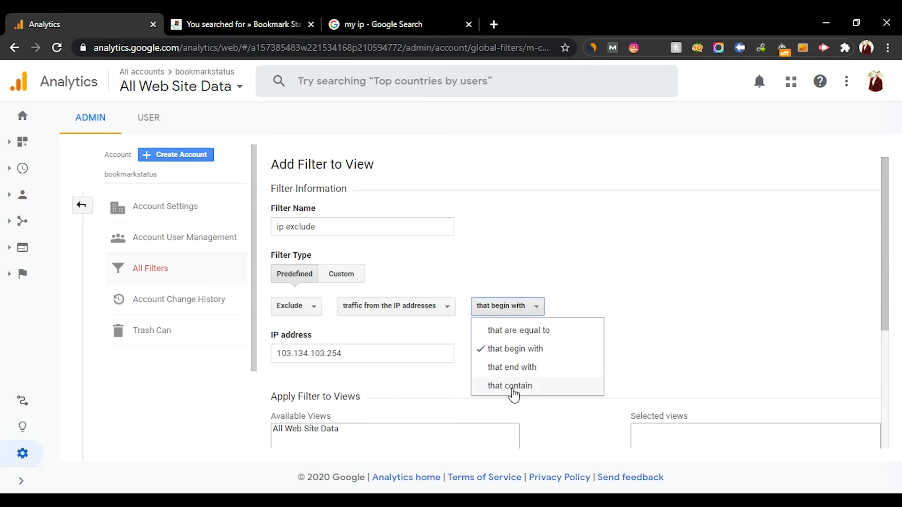
{"action": "left_click", "coordinate": [711, 252]}
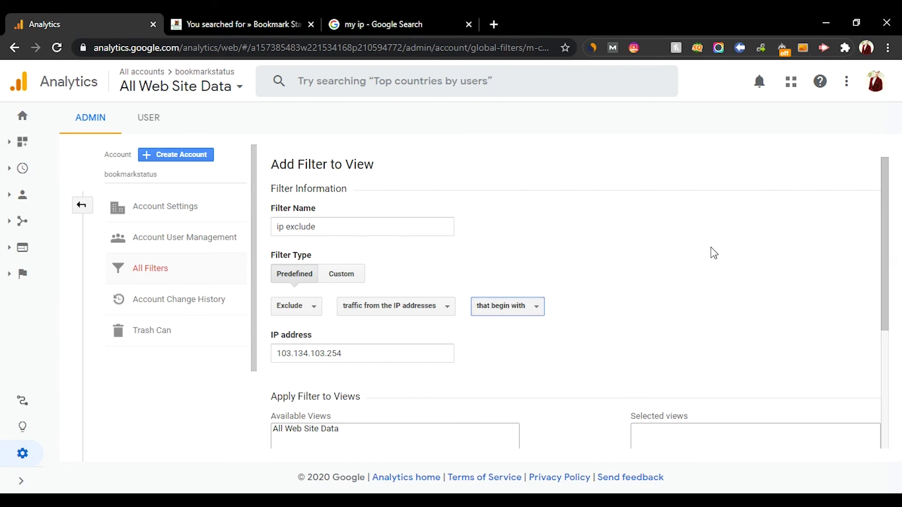
{"action": "scroll", "coordinate": [700, 268], "scroll_direction": "down", "scroll_amount": 4}
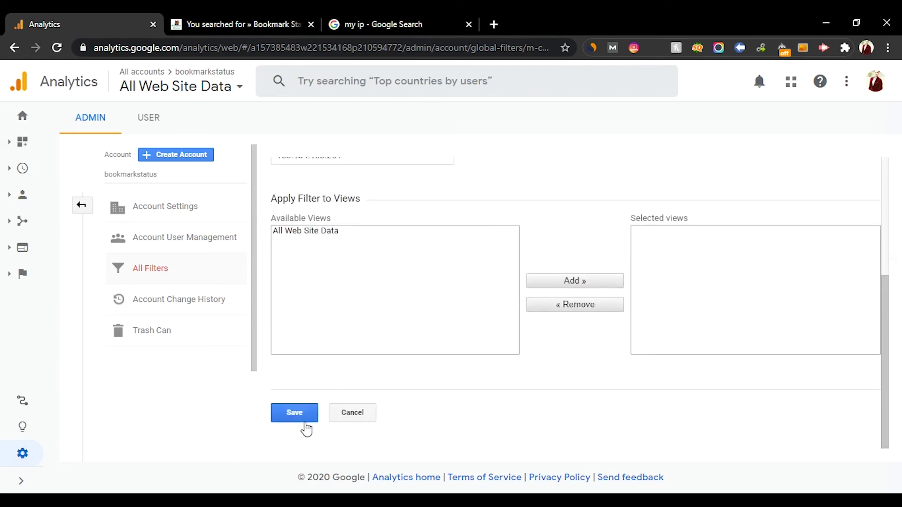
{"action": "scroll", "coordinate": [570, 282], "scroll_direction": "up", "scroll_amount": 4}
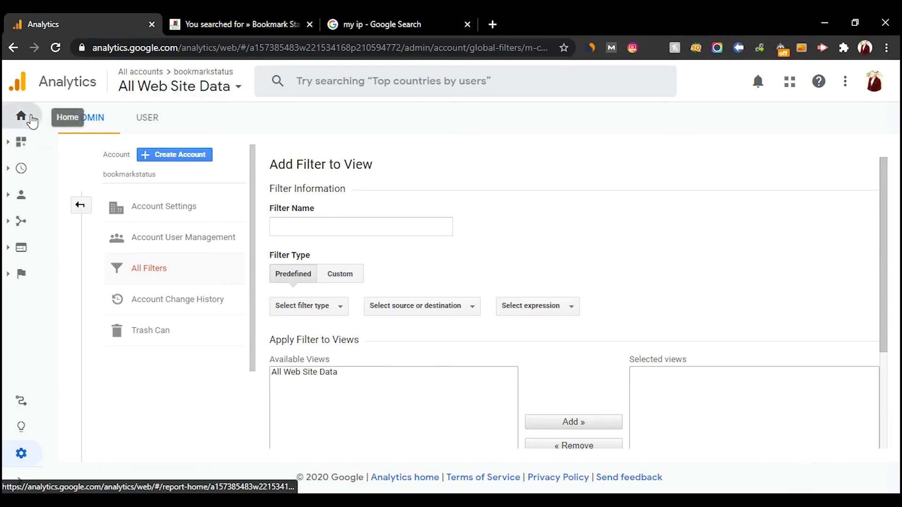
- Open the Gender report under Audience Demographics and examine the male and female user figures
{"action": "left_click", "coordinate": [21, 117]}
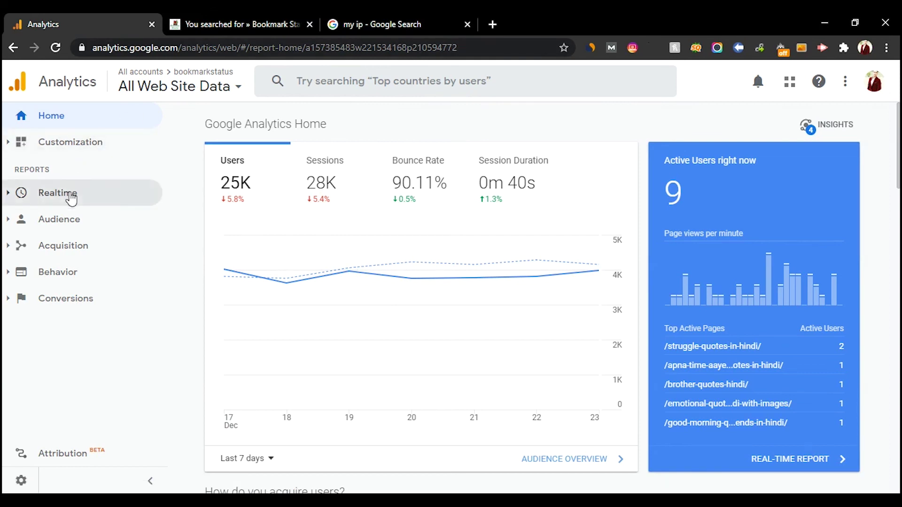
{"action": "left_click", "coordinate": [69, 220]}
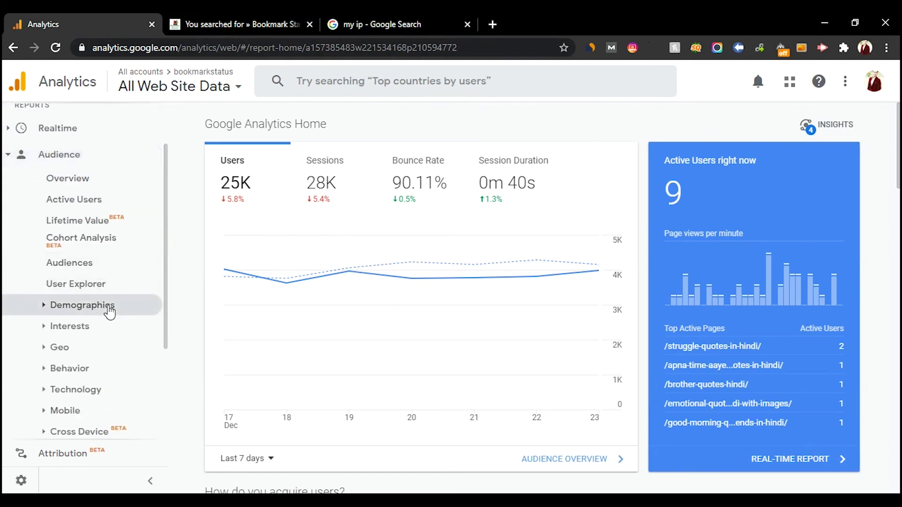
{"action": "left_click", "coordinate": [109, 311]}
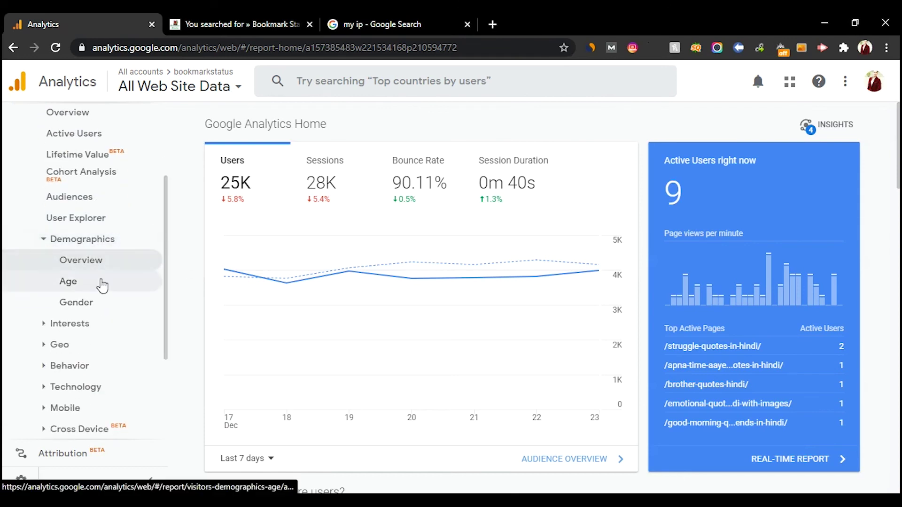
{"action": "left_click", "coordinate": [99, 311]}
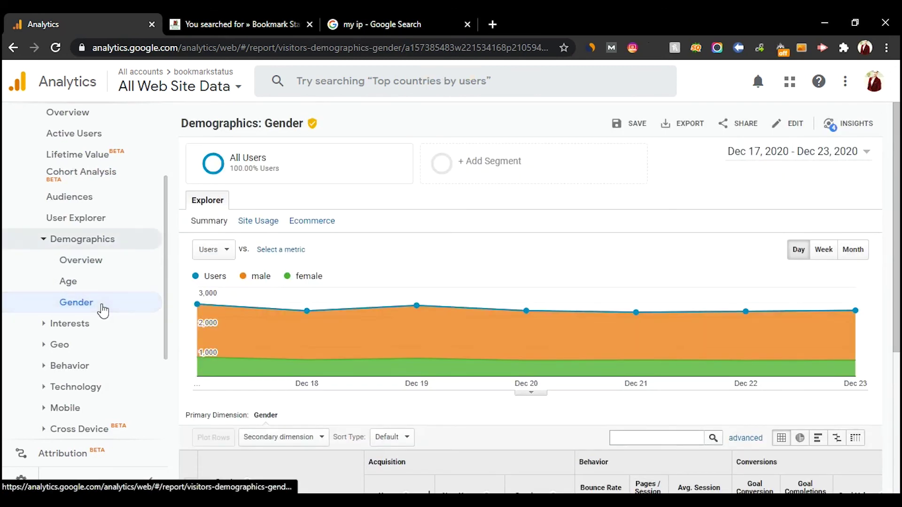
{"action": "scroll", "coordinate": [274, 282], "scroll_direction": "down", "scroll_amount": 3}
{"action": "scroll", "coordinate": [276, 284], "scroll_direction": "down", "scroll_amount": 2}
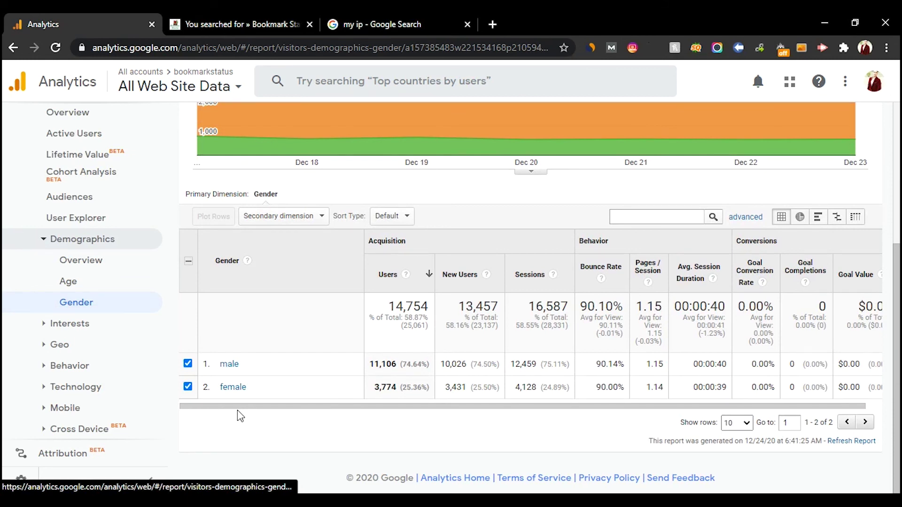
- Drill into the male users and examine their breakdown by age group
{"action": "left_click", "coordinate": [229, 365]}
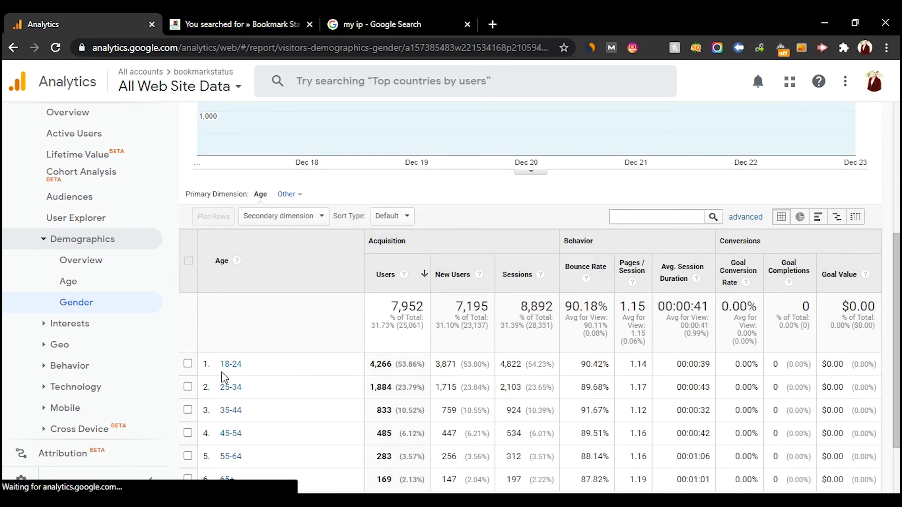
{"action": "scroll", "coordinate": [237, 351], "scroll_direction": "down", "scroll_amount": 1}
{"action": "scroll", "coordinate": [238, 357], "scroll_direction": "down", "scroll_amount": 1}
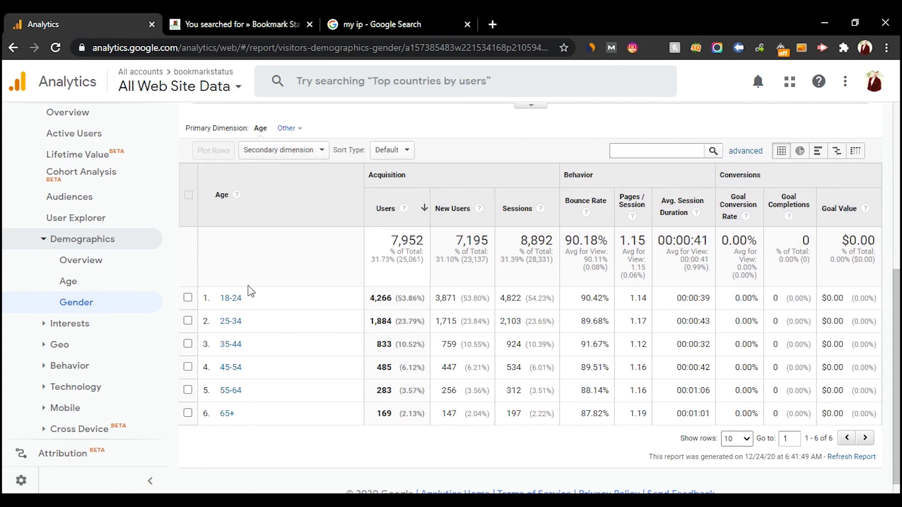
- Drill into the 25-34 age group of male users and examine its interest categories and user trend
{"action": "left_click", "coordinate": [230, 325]}
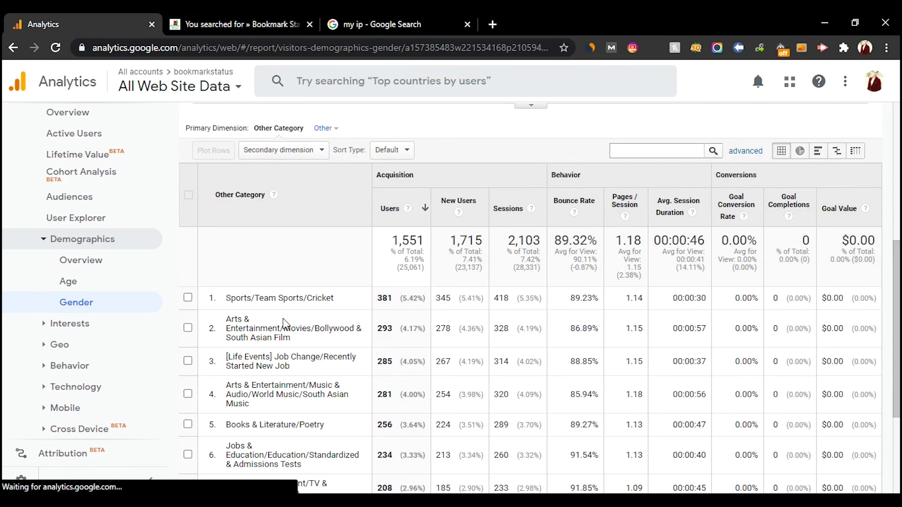
{"action": "scroll", "coordinate": [310, 429], "scroll_direction": "up", "scroll_amount": 5}
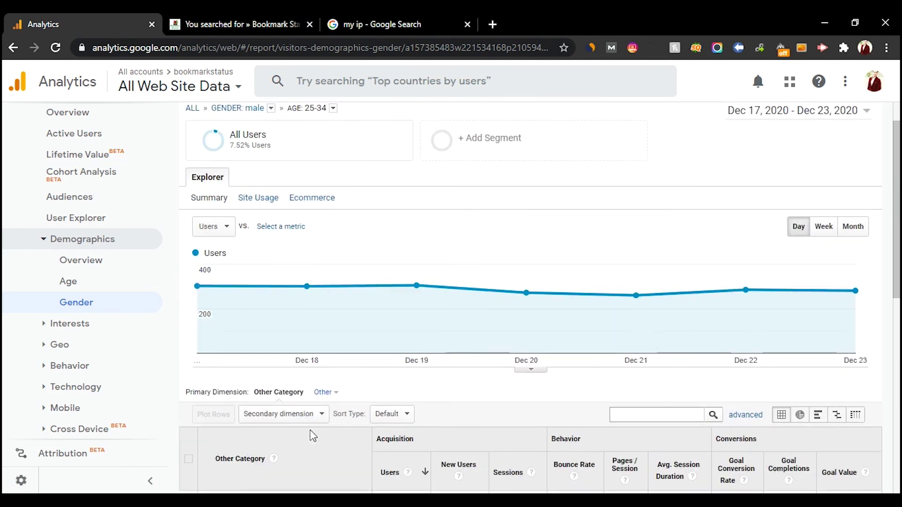
{"action": "scroll", "coordinate": [332, 316], "scroll_direction": "down", "scroll_amount": 3}
{"action": "scroll", "coordinate": [335, 329], "scroll_direction": "up", "scroll_amount": 4}
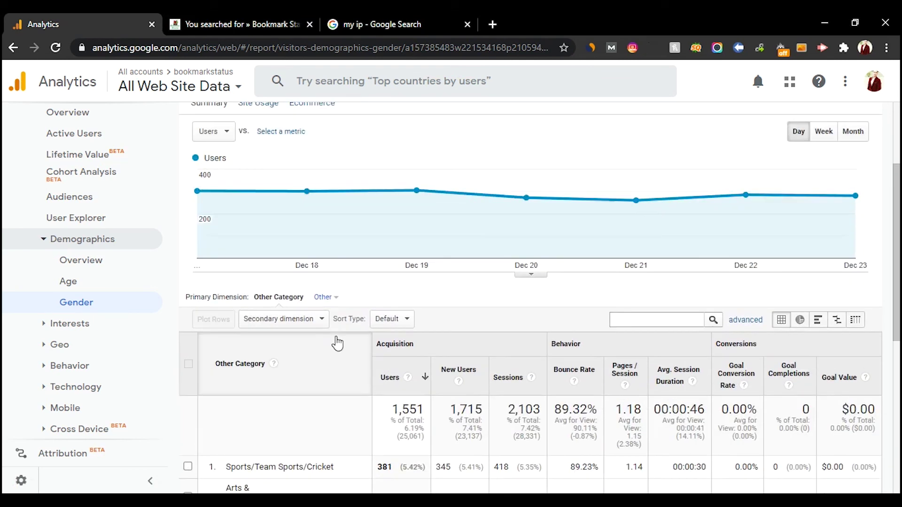
{"action": "scroll", "coordinate": [338, 343], "scroll_direction": "down", "scroll_amount": 4}
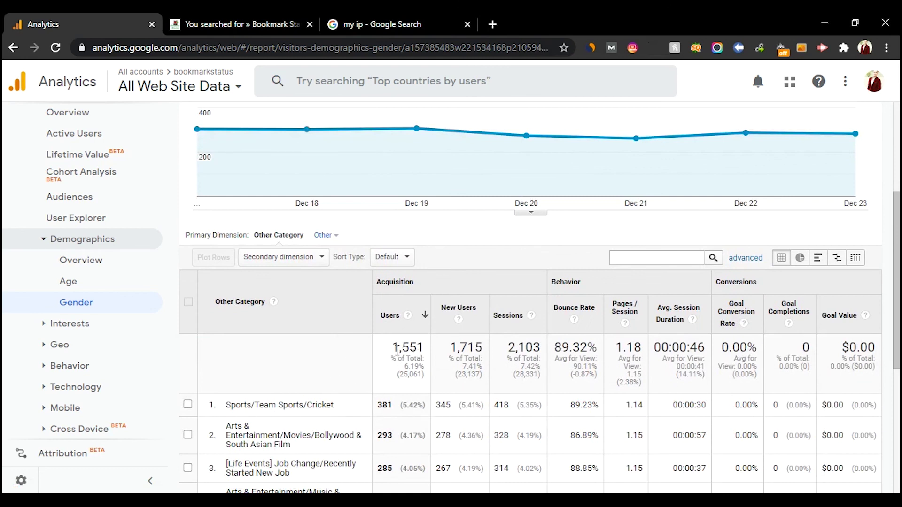
{"action": "scroll", "coordinate": [397, 350], "scroll_direction": "down", "scroll_amount": 3}
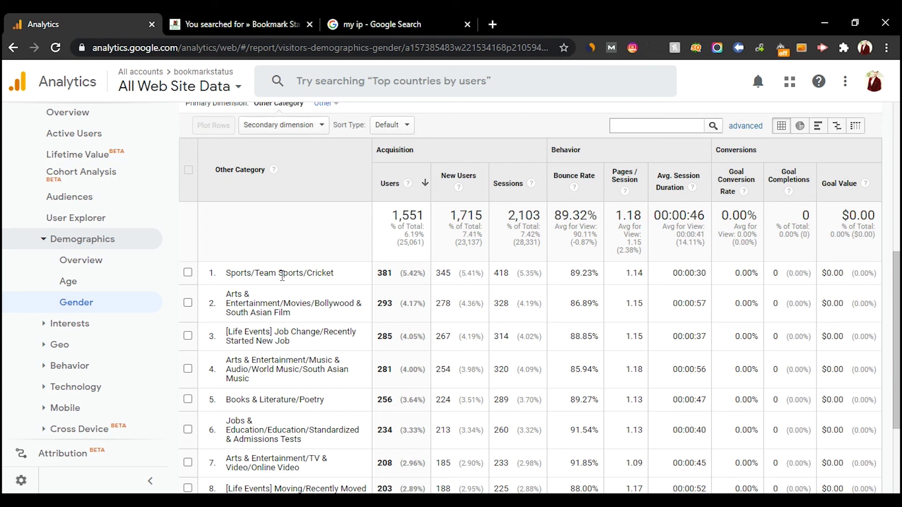
{"action": "scroll", "coordinate": [282, 276], "scroll_direction": "down", "scroll_amount": 3}
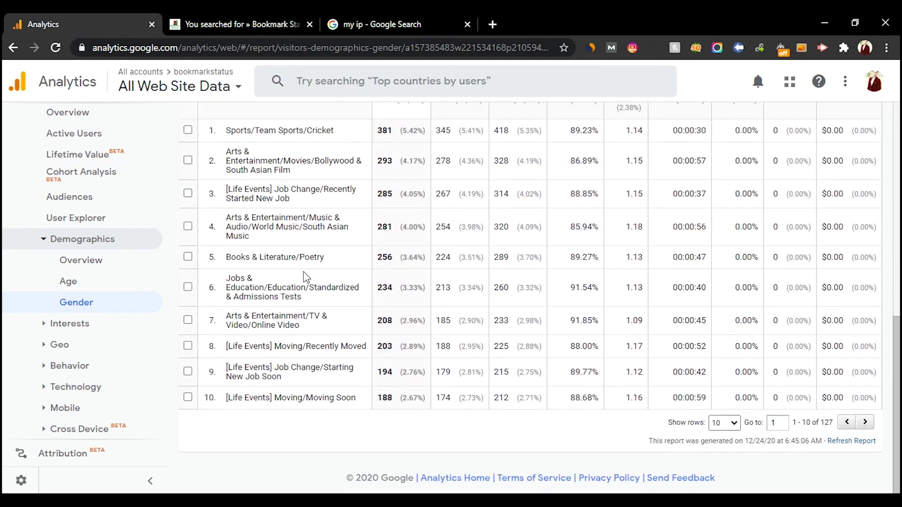
- Show 25 rows in the interest category table and look through the additional categories
{"action": "left_click", "coordinate": [735, 431]}
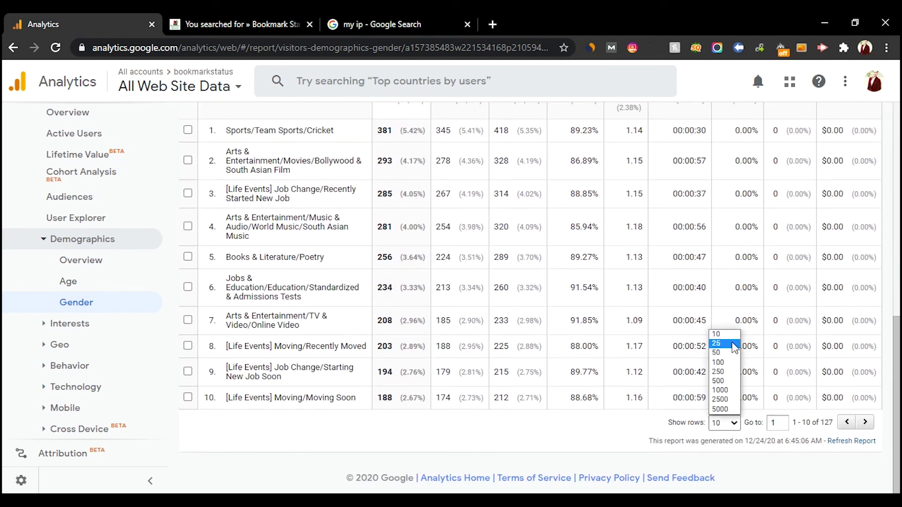
{"action": "left_click", "coordinate": [726, 347]}
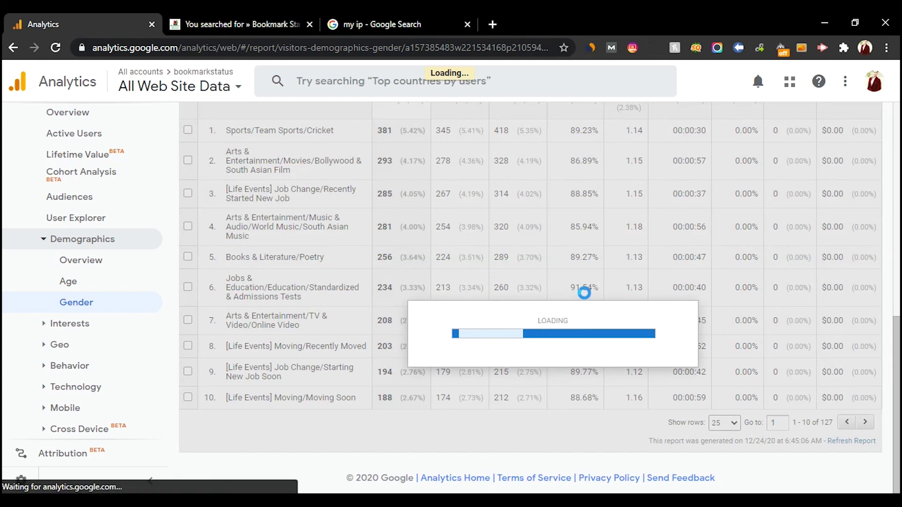
{"action": "scroll", "coordinate": [588, 299], "scroll_direction": "down", "scroll_amount": 10}
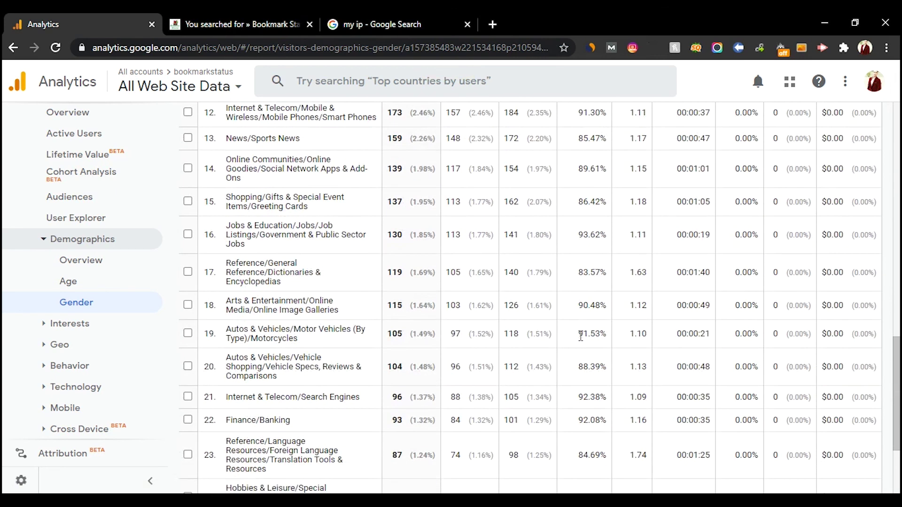
{"action": "scroll", "coordinate": [572, 413], "scroll_direction": "up", "scroll_amount": 9}
{"action": "scroll", "coordinate": [572, 412], "scroll_direction": "up", "scroll_amount": 6}
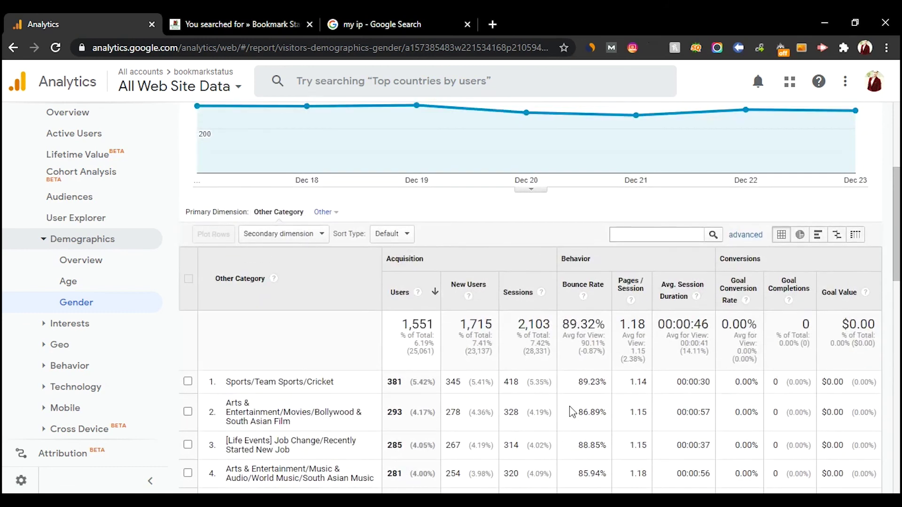
{"action": "scroll", "coordinate": [569, 412], "scroll_direction": "up", "scroll_amount": 1}
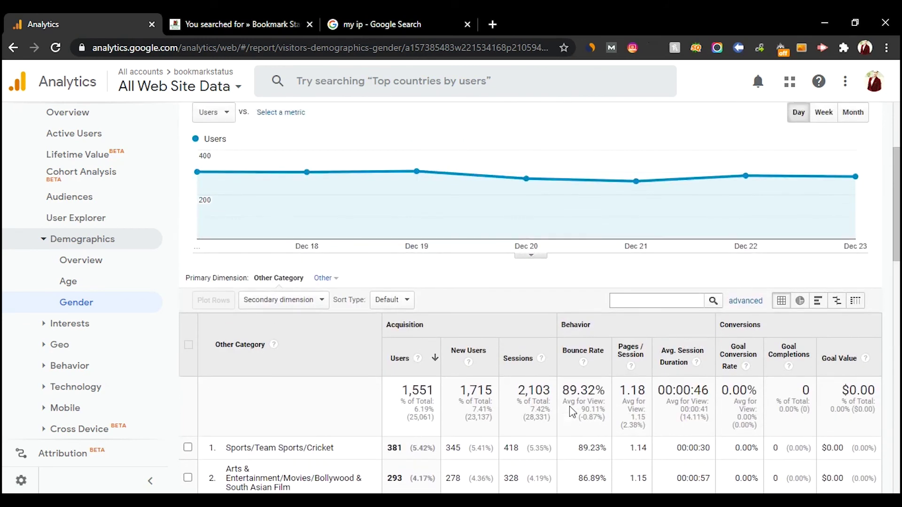